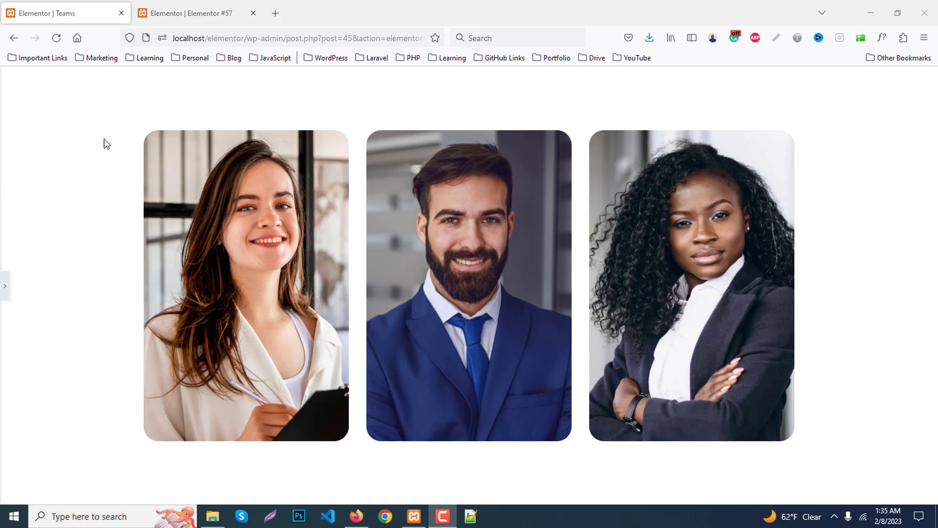
Add a three-equal-column section to page #57 and set its height to Fit To Screen.
click(199, 15)
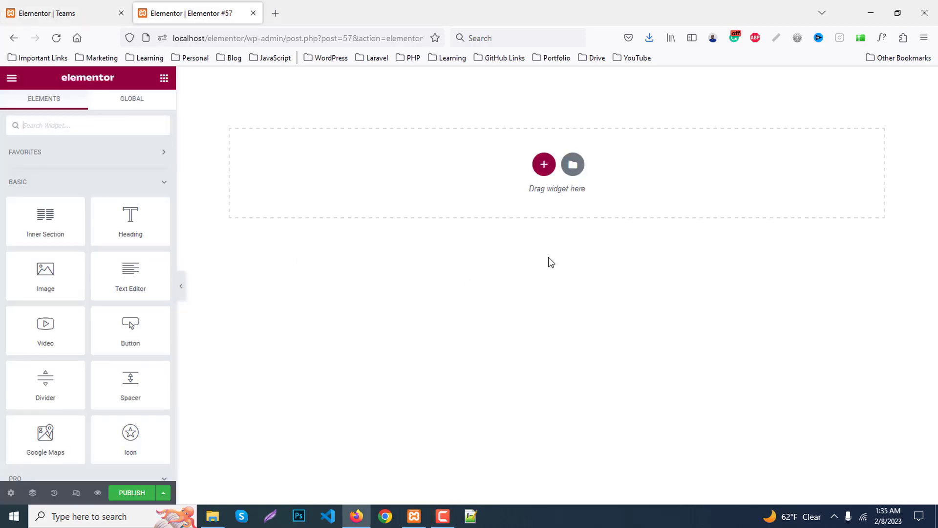
click(545, 164)
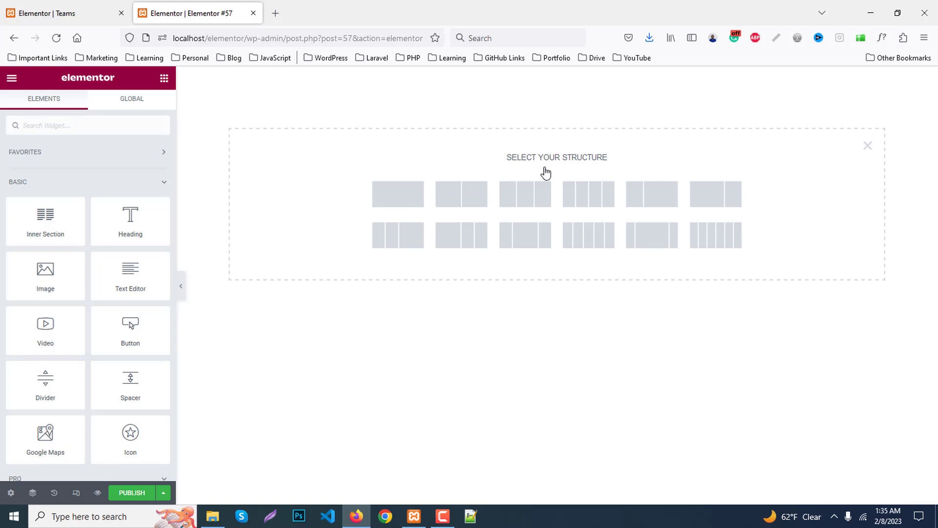
click(531, 204)
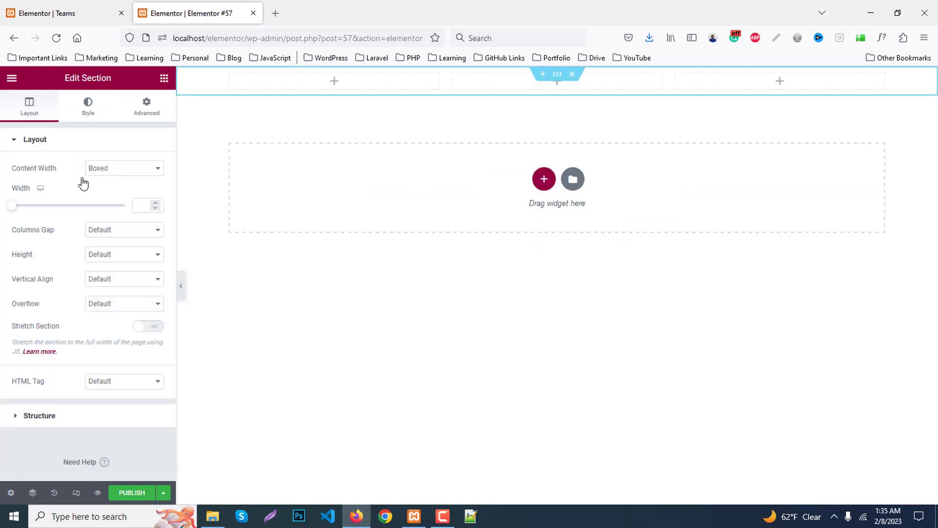
click(103, 258)
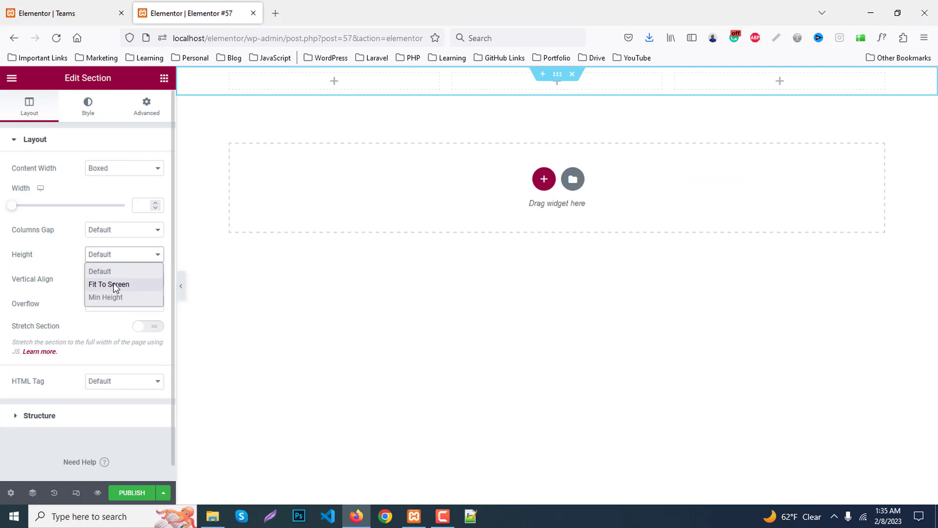
click(114, 283)
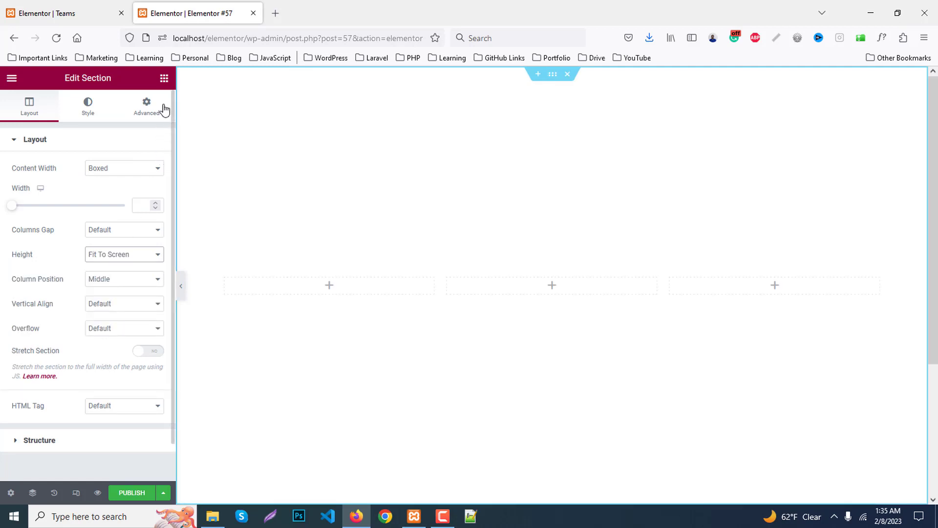
click(164, 80)
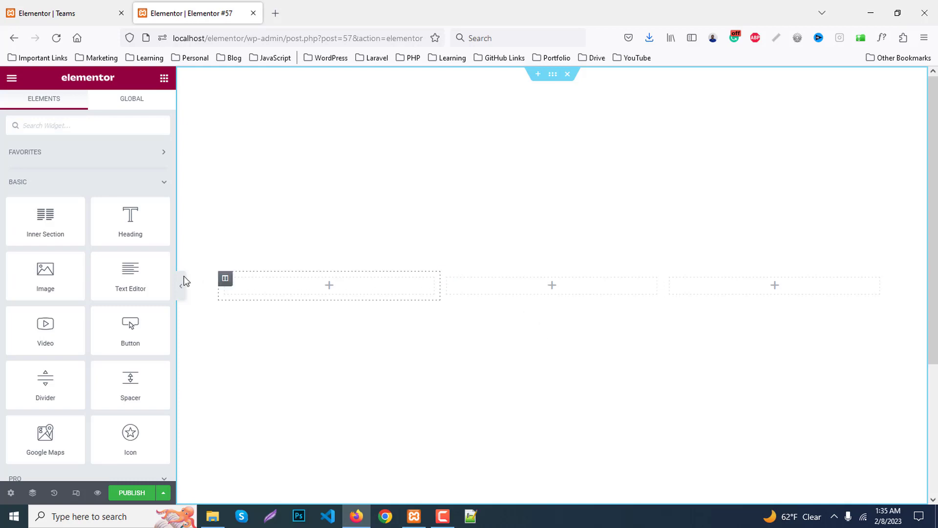
Drop an Inner Section into the middle column and set the smiling woman's photo as its column's Classic background.
drag(45, 220, 561, 293)
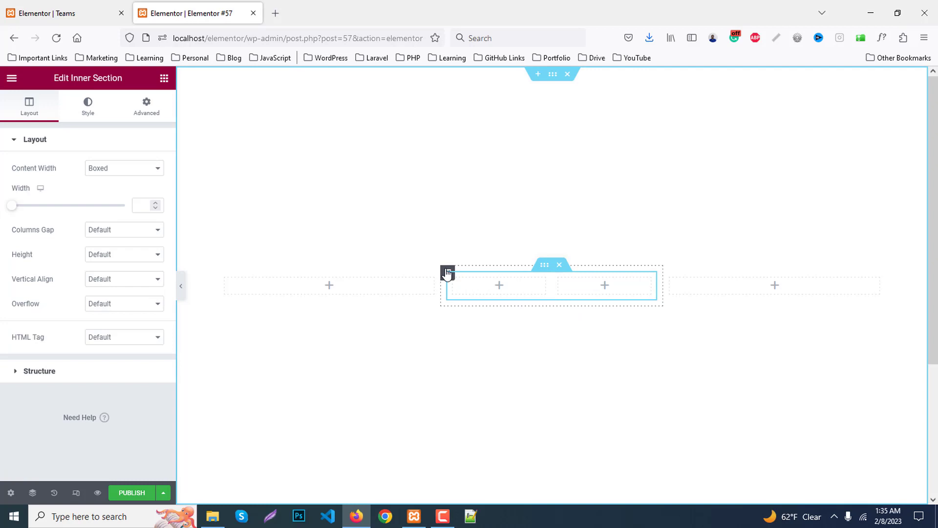
click(447, 273)
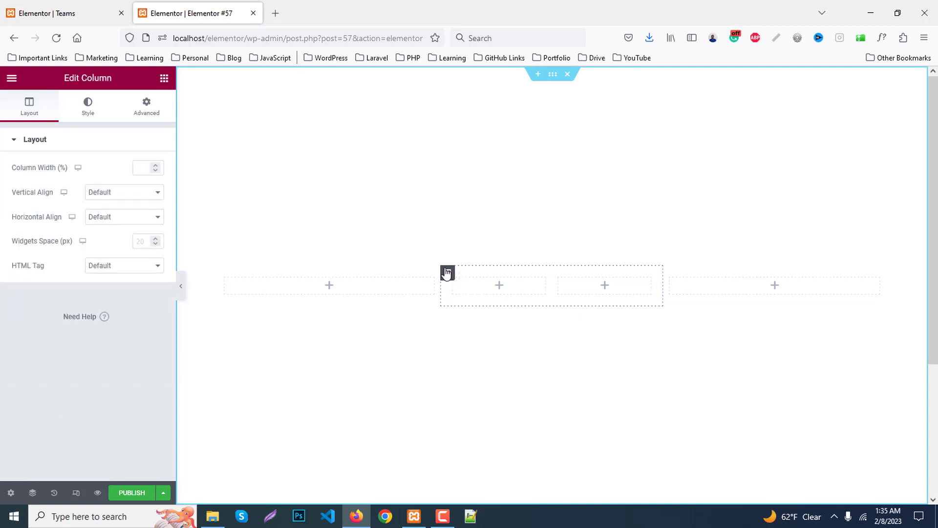
click(88, 106)
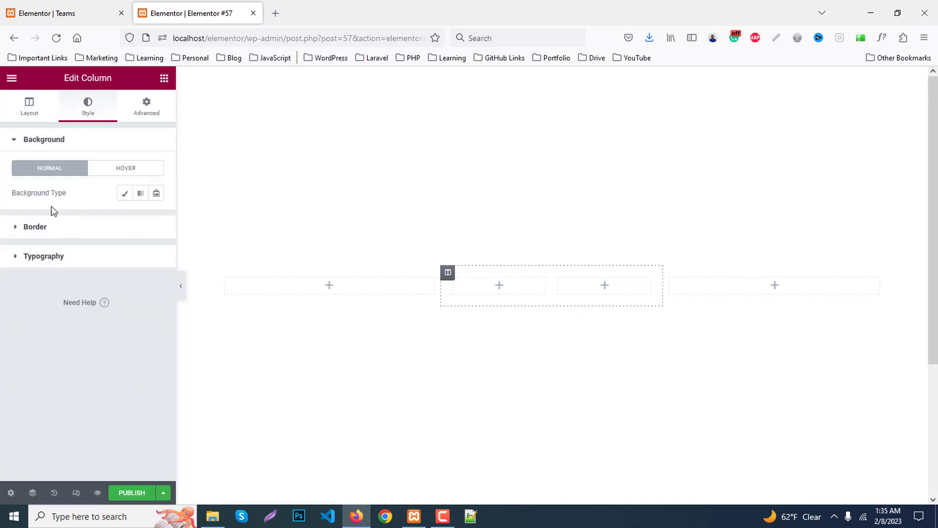
click(123, 196)
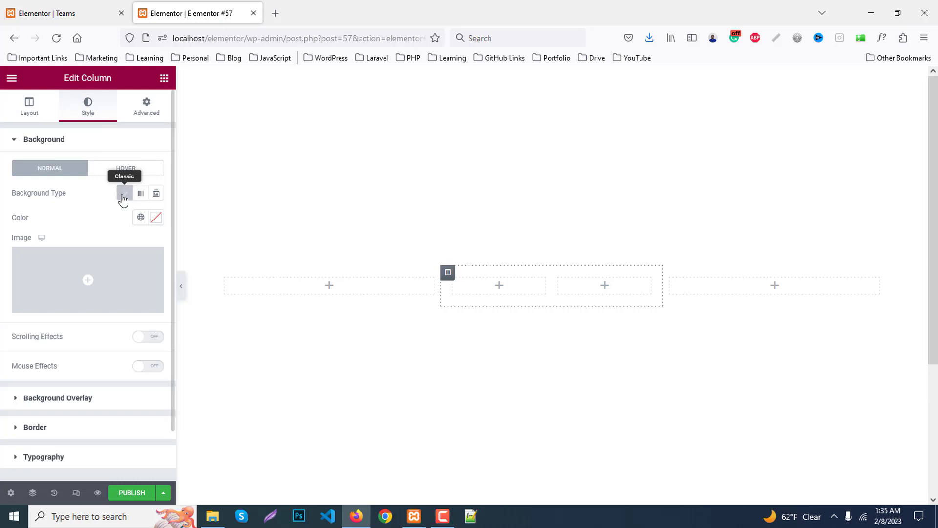
click(77, 271)
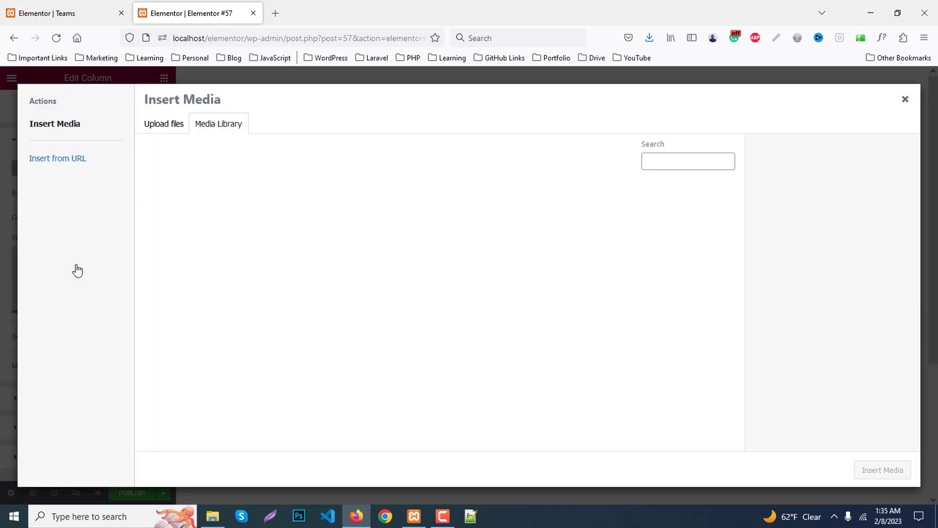
click(176, 215)
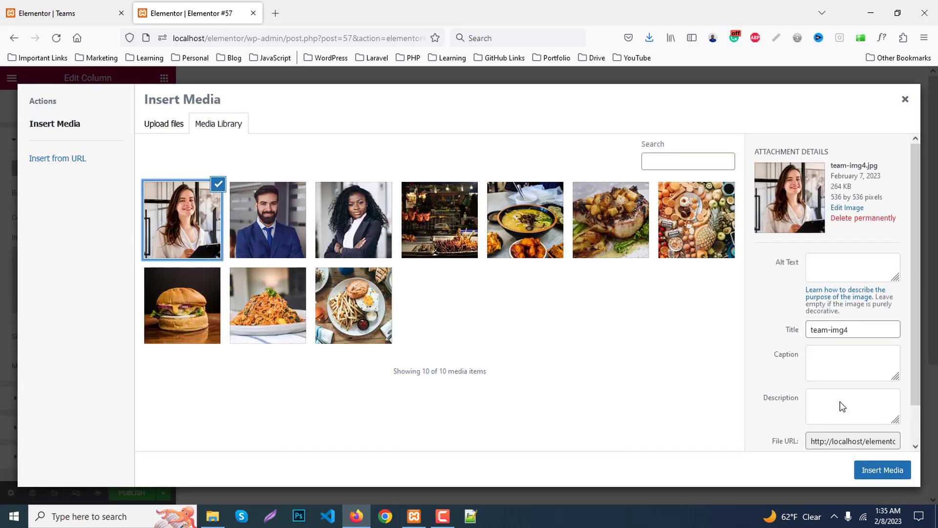
click(873, 476)
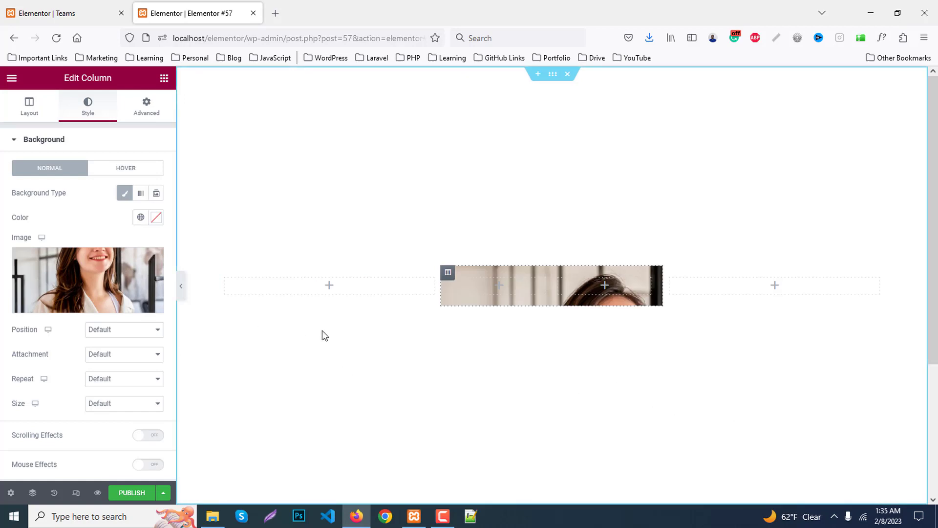
Set the inner section's Height to Min Height with a value of 500.
click(544, 265)
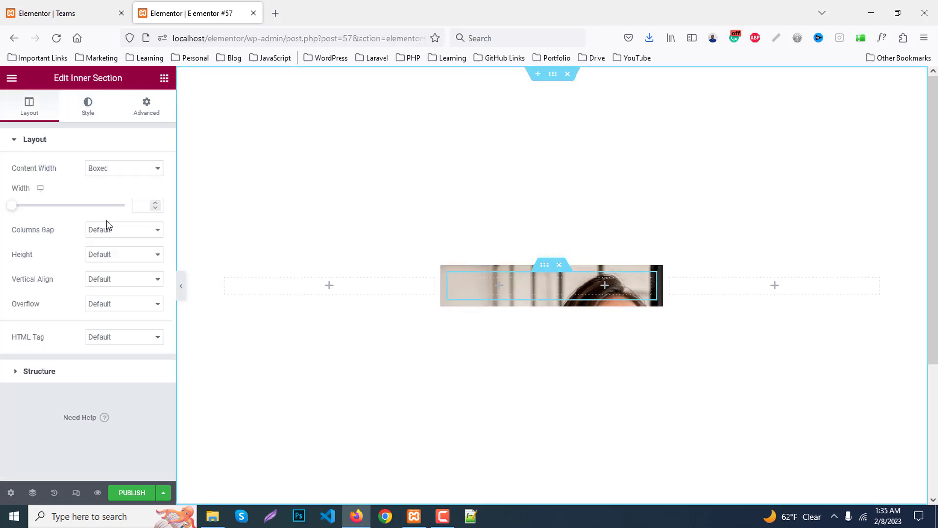
click(108, 258)
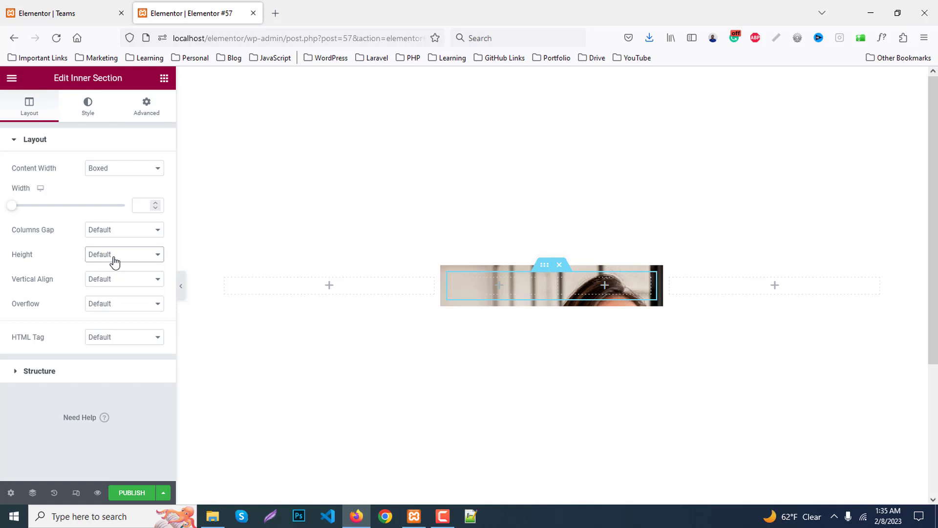
click(112, 261)
click(115, 296)
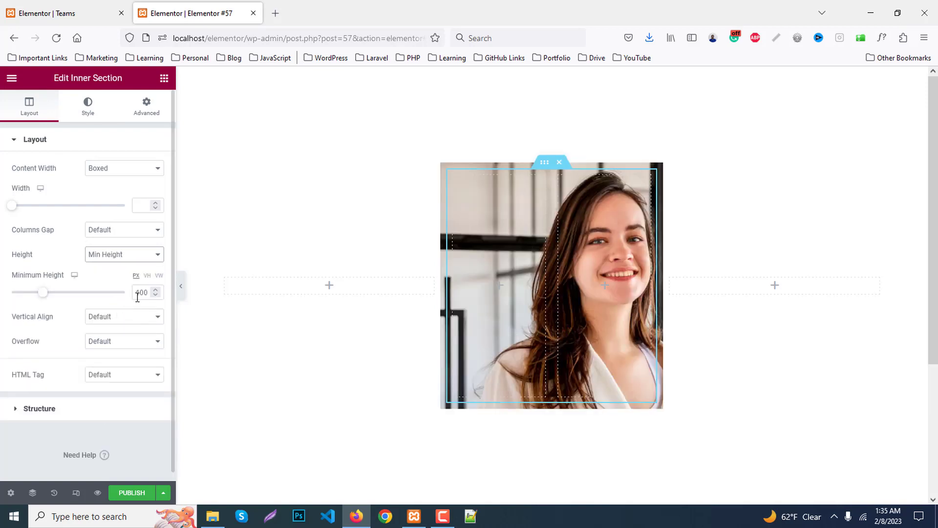
double_click(138, 293)
text(500)
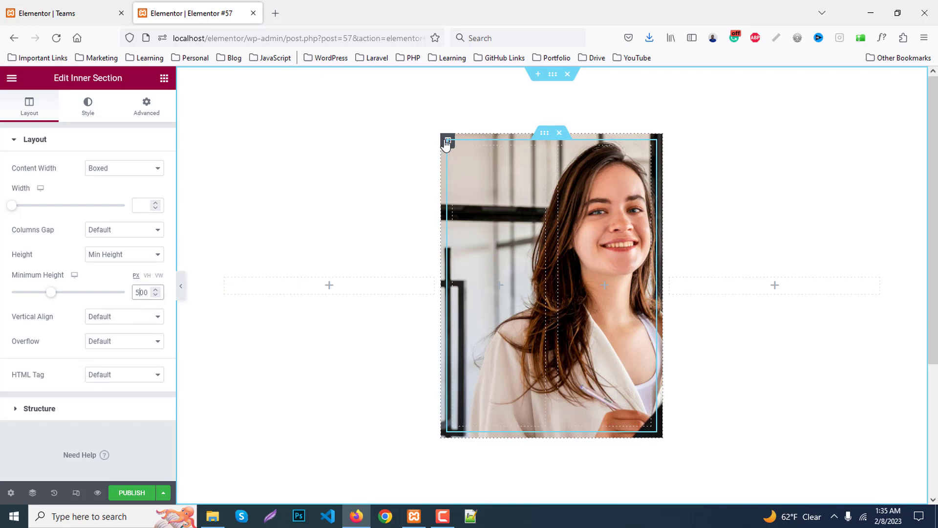
Set the photo column's background to Position Center Center and Size Cover.
click(446, 142)
click(87, 109)
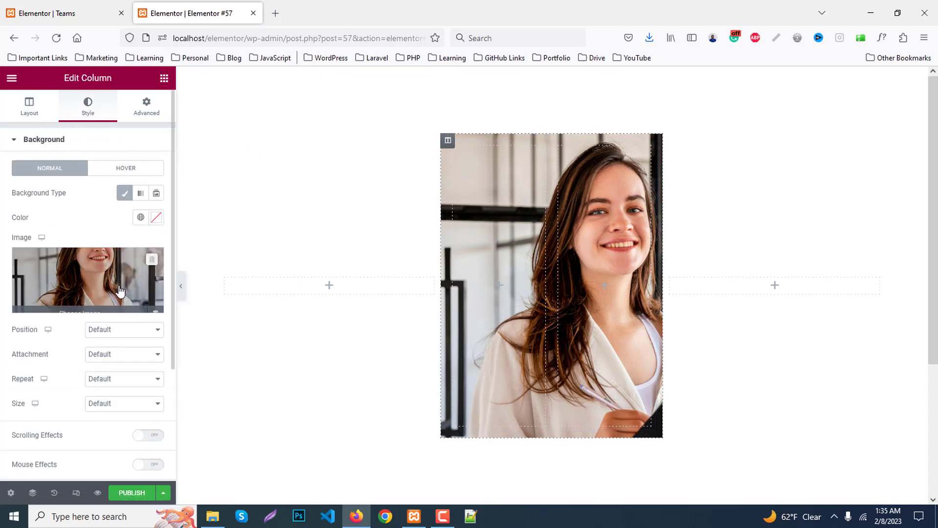
click(115, 329)
click(115, 358)
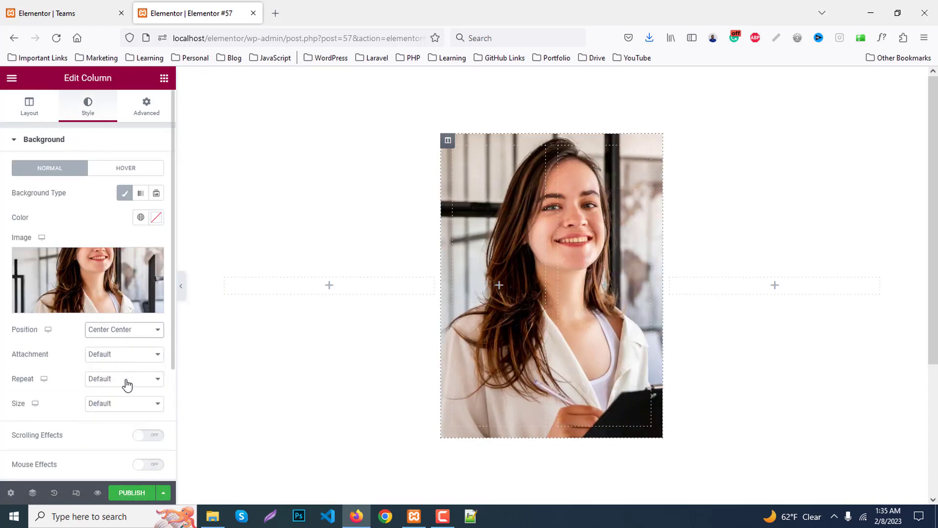
scroll(117, 378, down, 1)
click(114, 345)
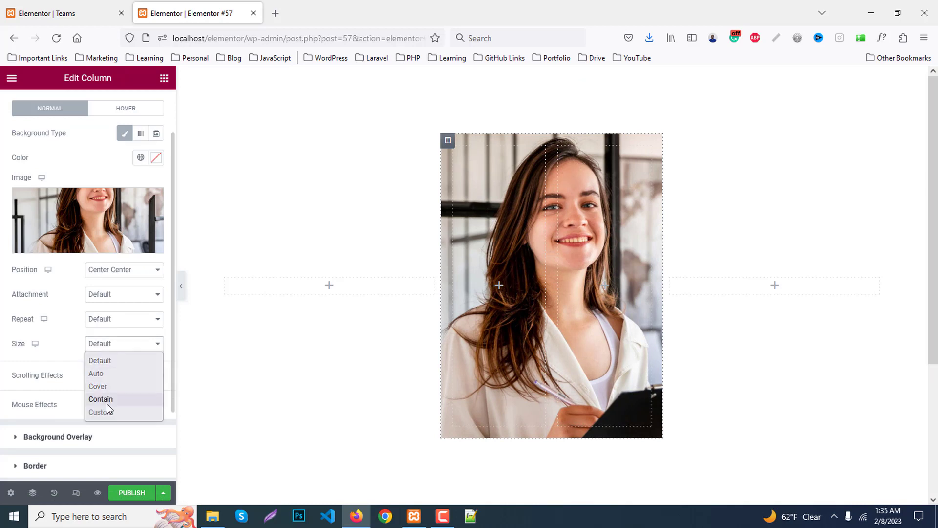
click(101, 386)
scroll(96, 396, down, 1)
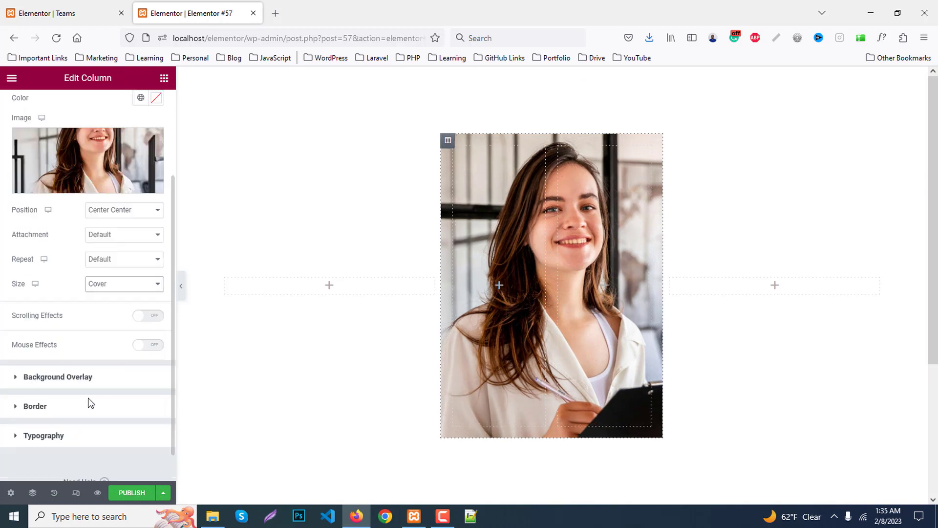
scroll(89, 402, down, 1)
Give the card a Border Radius of 25 and preview it with the panel hidden.
click(84, 375)
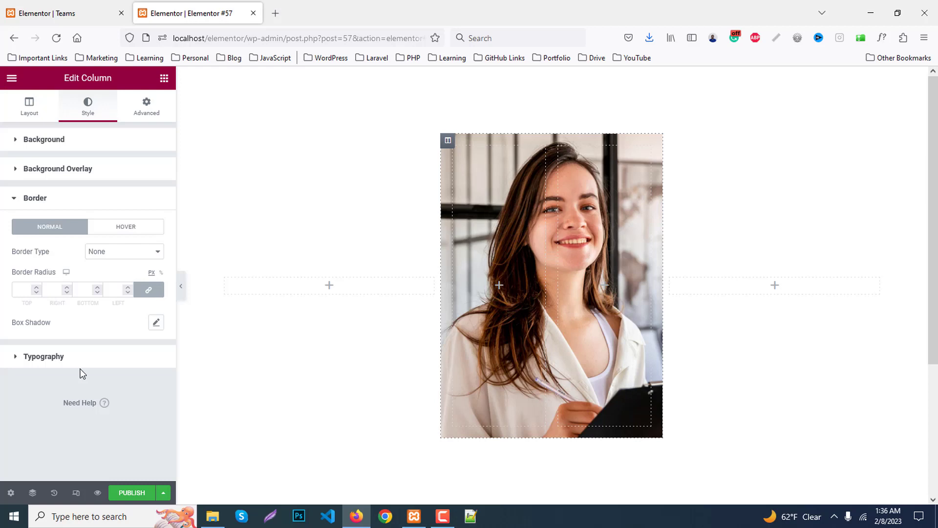
click(22, 288)
text(25)
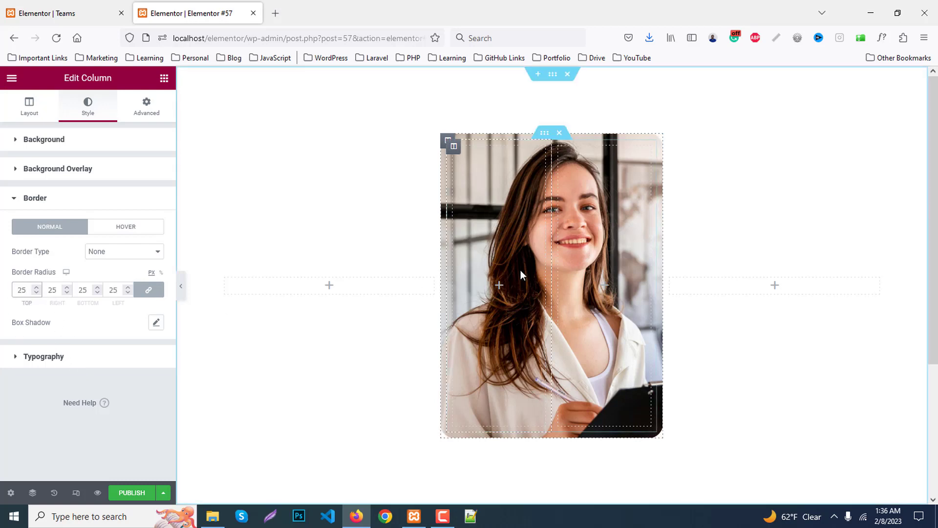
click(181, 288)
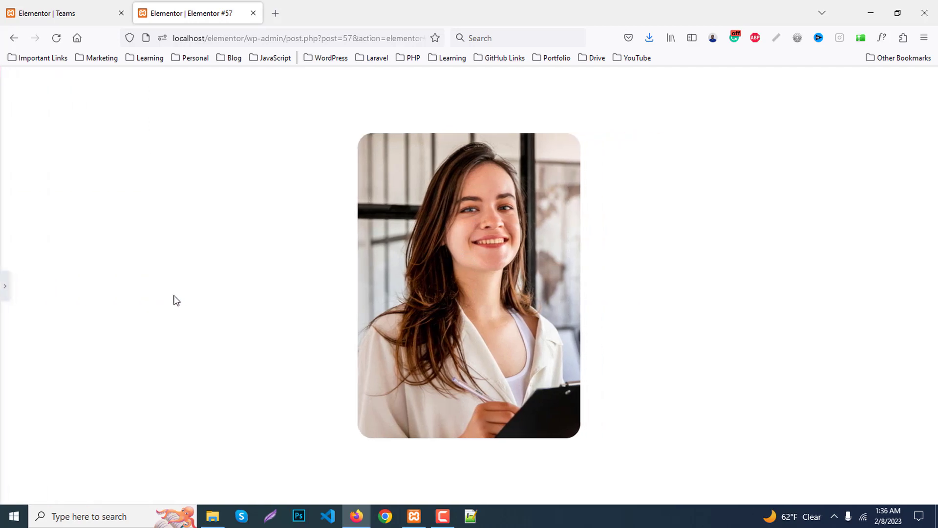
click(5, 289)
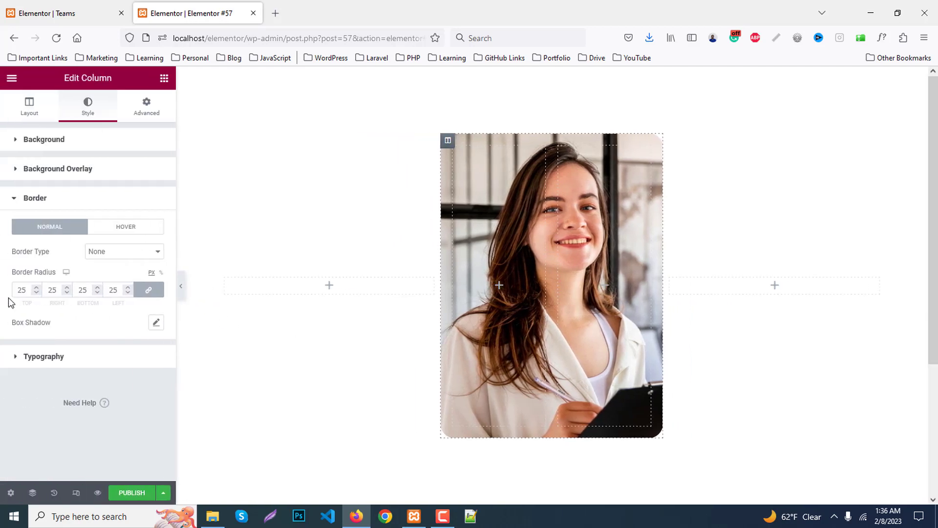
Give the column a Classic normal background overlay with a fully transparent colour.
click(56, 173)
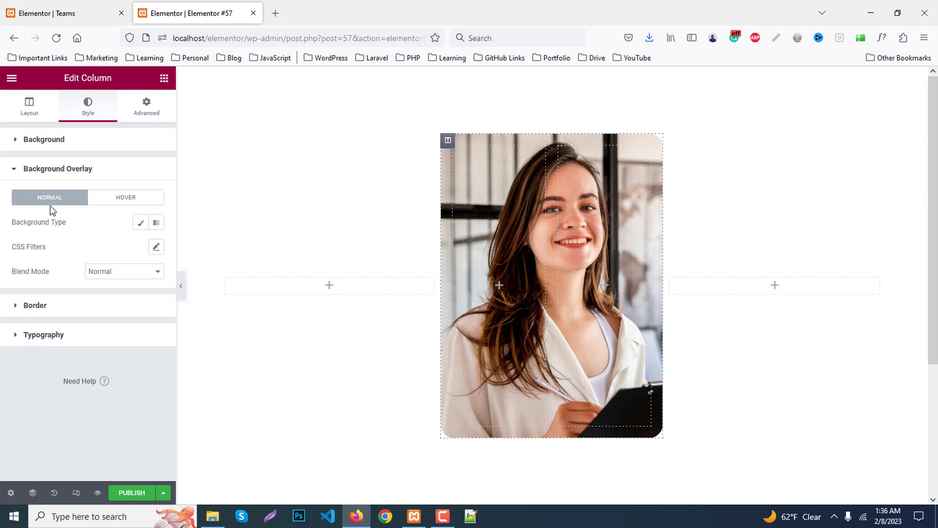
click(141, 222)
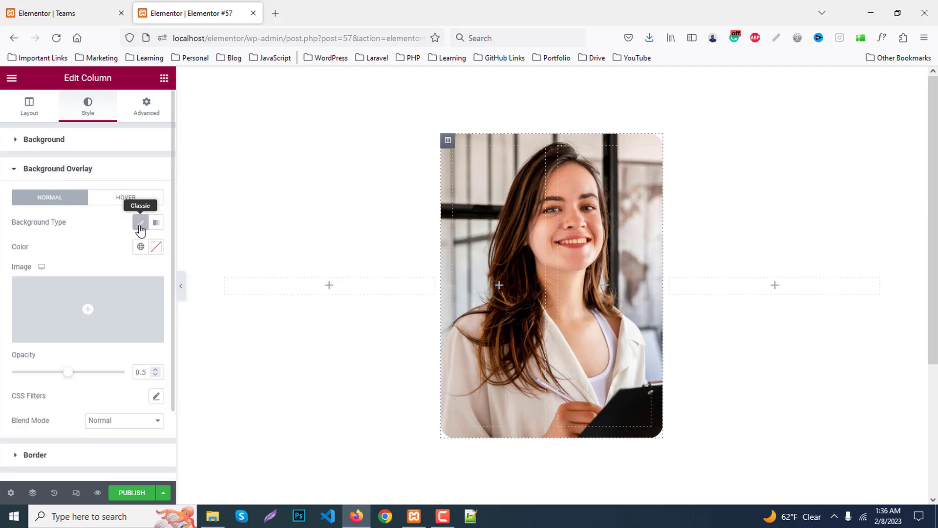
click(154, 250)
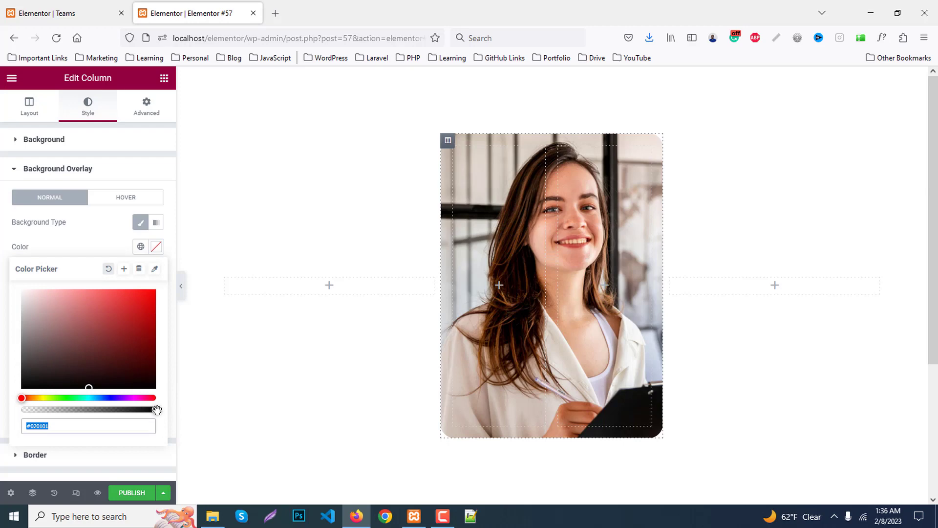
drag(156, 409, 18, 409)
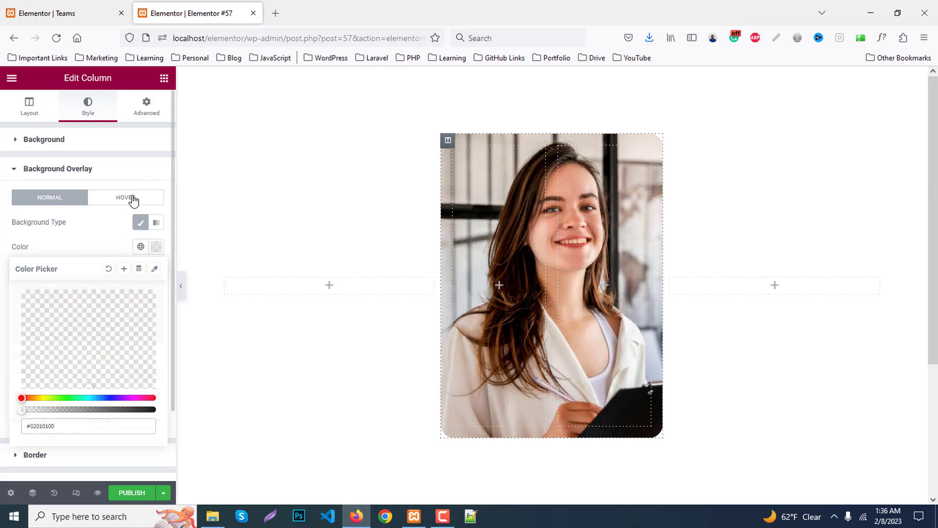
Set the Hover overlay to Classic black at 0.75 opacity and preview the darkened card.
click(133, 200)
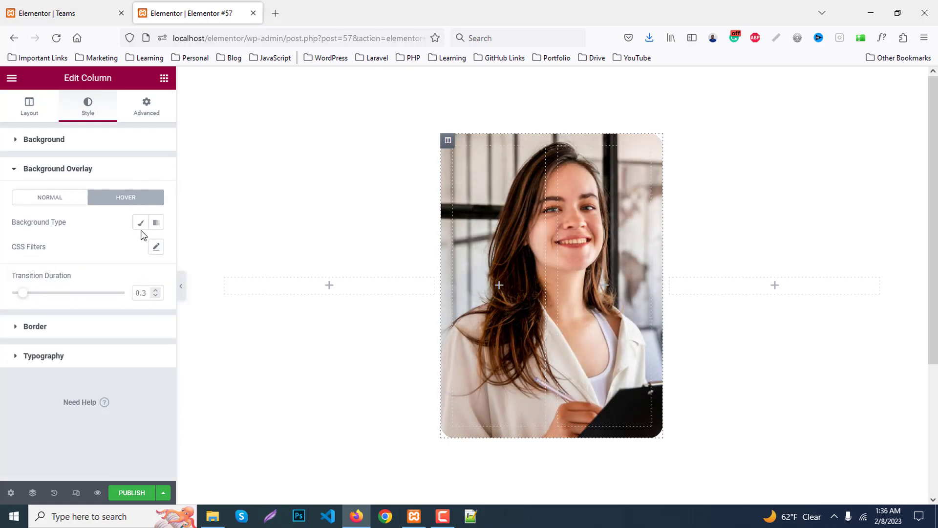
click(140, 223)
click(156, 247)
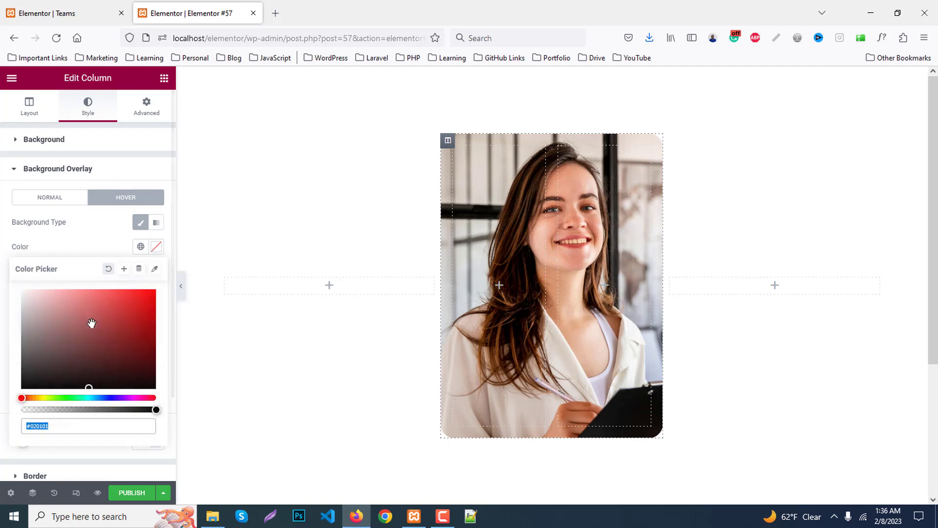
click(37, 378)
click(155, 249)
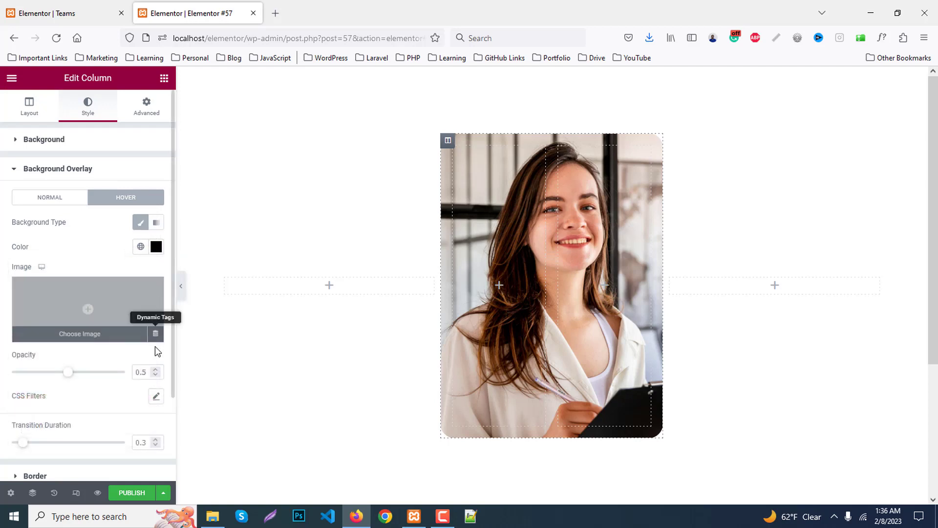
double_click(147, 371)
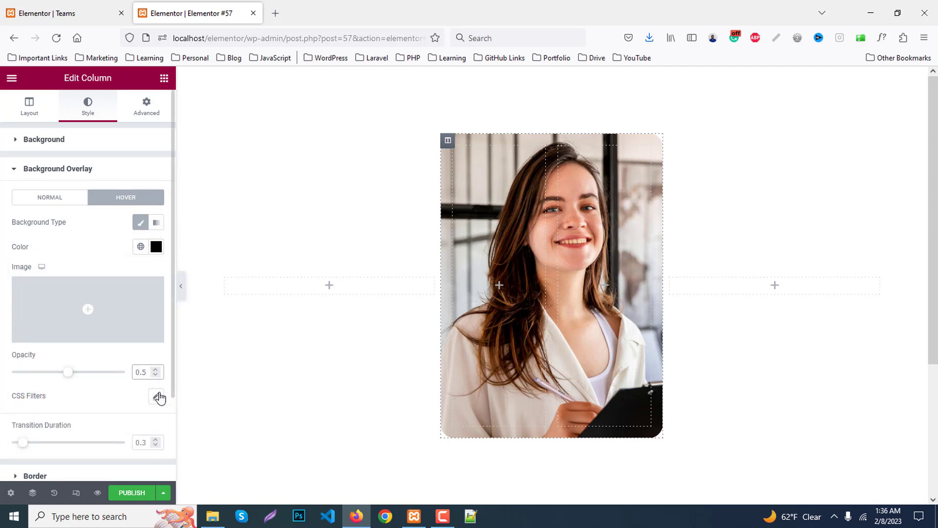
text(75)
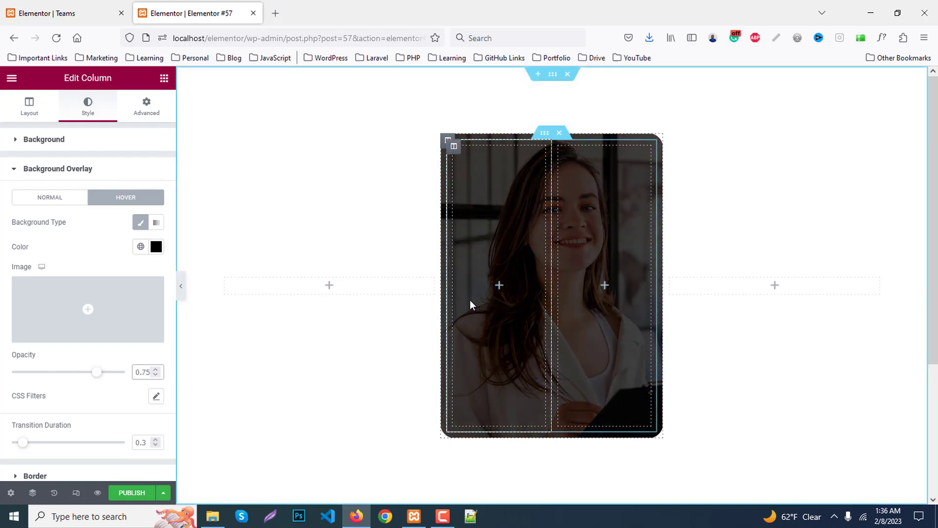
click(179, 286)
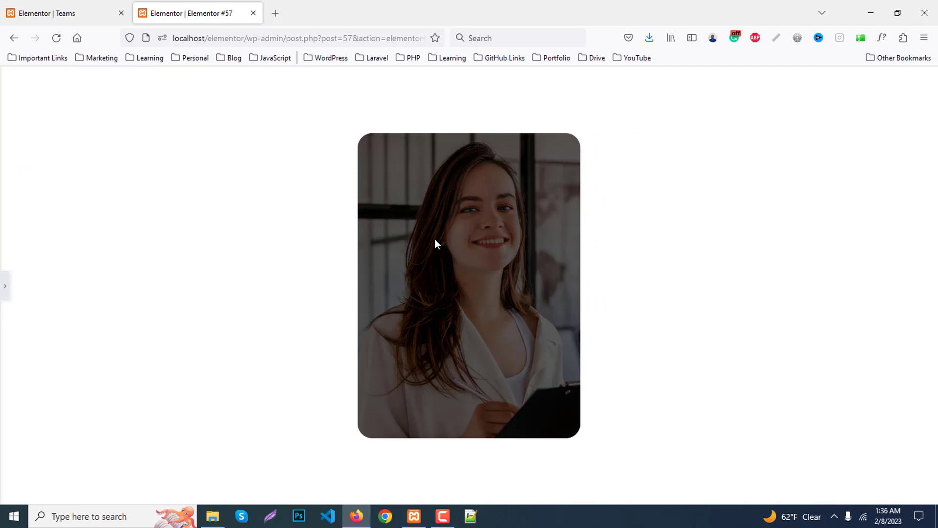
Delete the card's extra inner column, add a Heading widget and set Vertical Align to Middle.
click(4, 287)
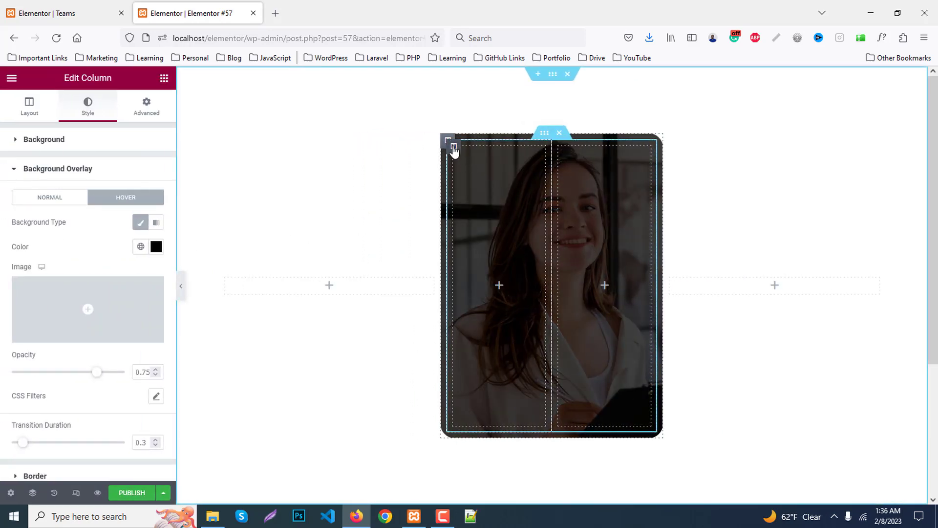
right_click(453, 149)
click(488, 319)
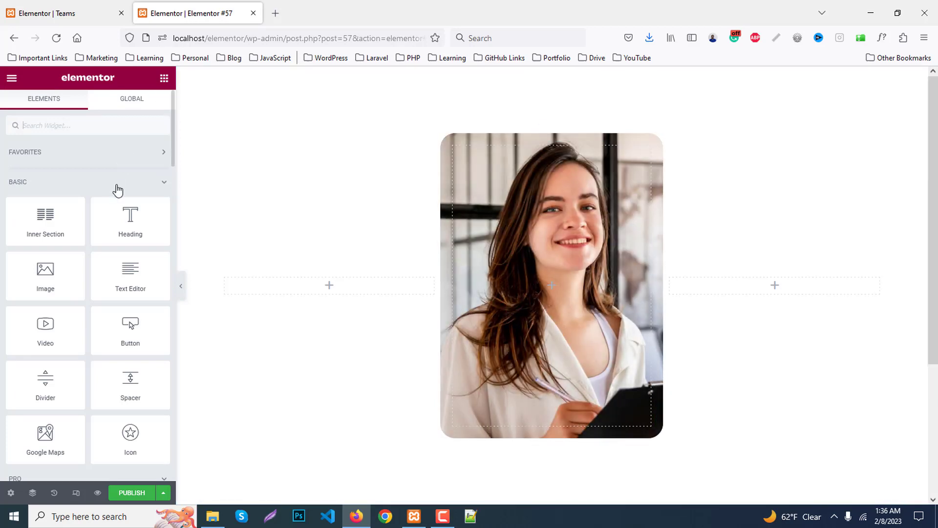
drag(130, 219, 589, 294)
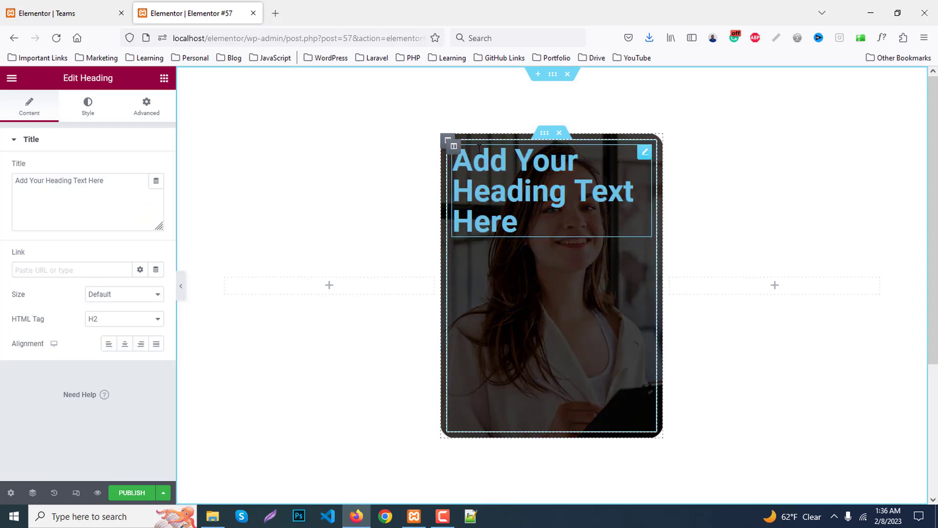
click(454, 147)
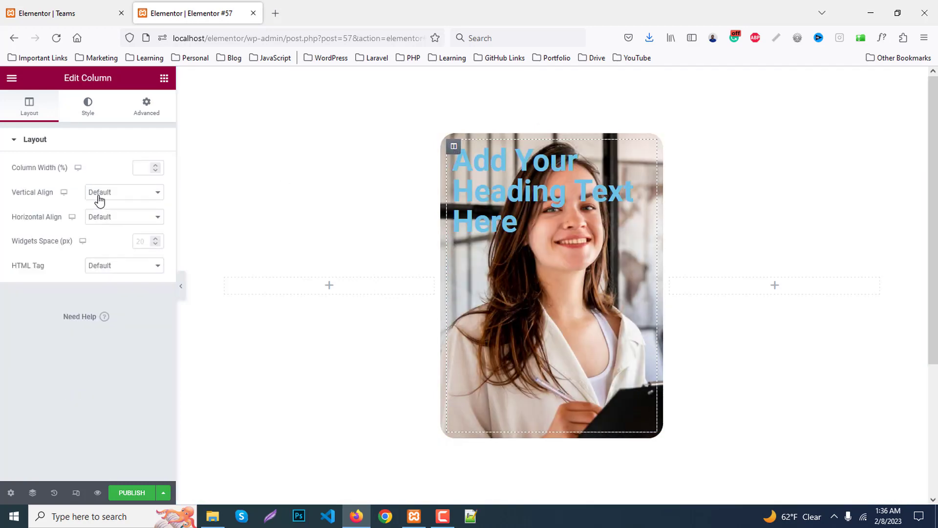
click(99, 194)
click(112, 235)
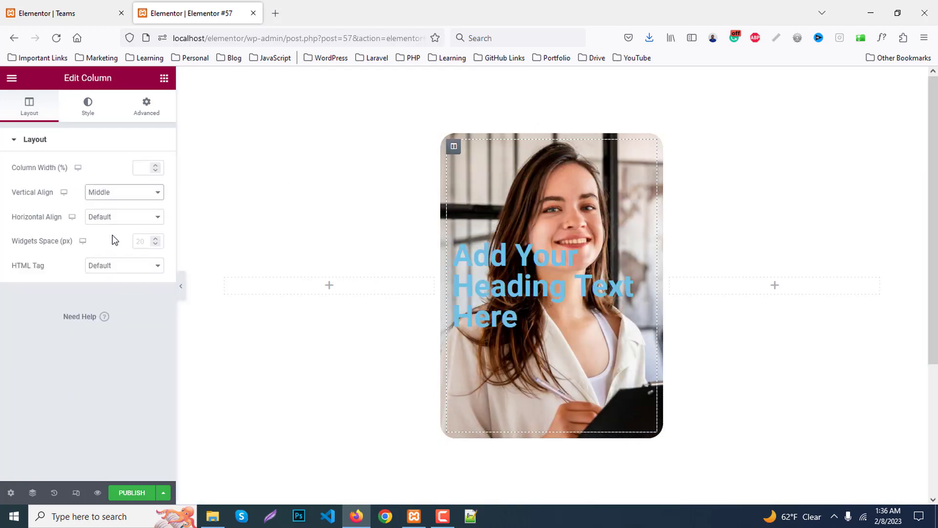
Title the heading 'Team Name', centred, colour #fff, in Poppins at 36px.
click(466, 275)
drag(104, 181, 4, 181)
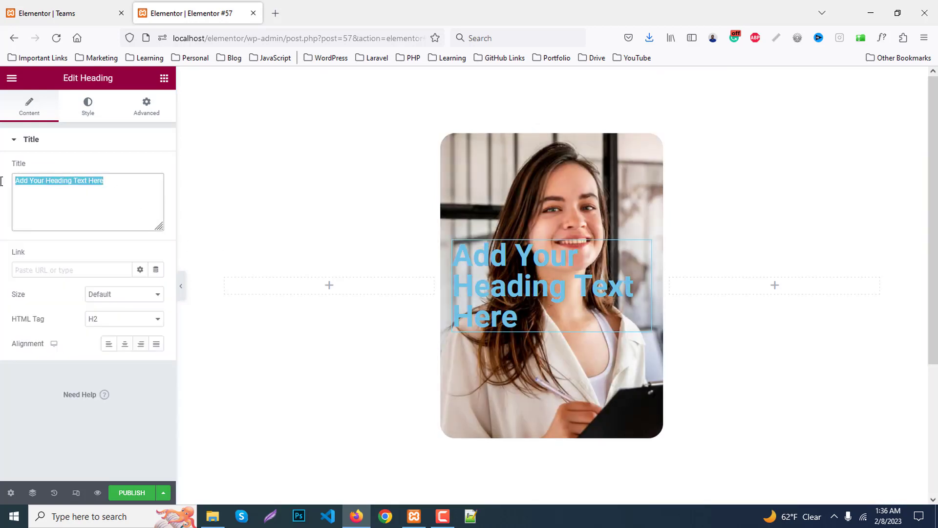
text(Team)
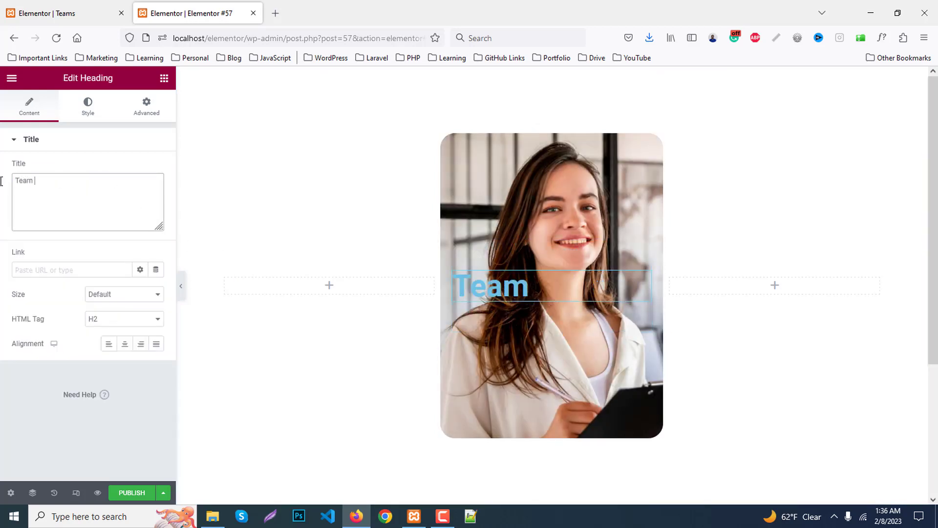
text( Name)
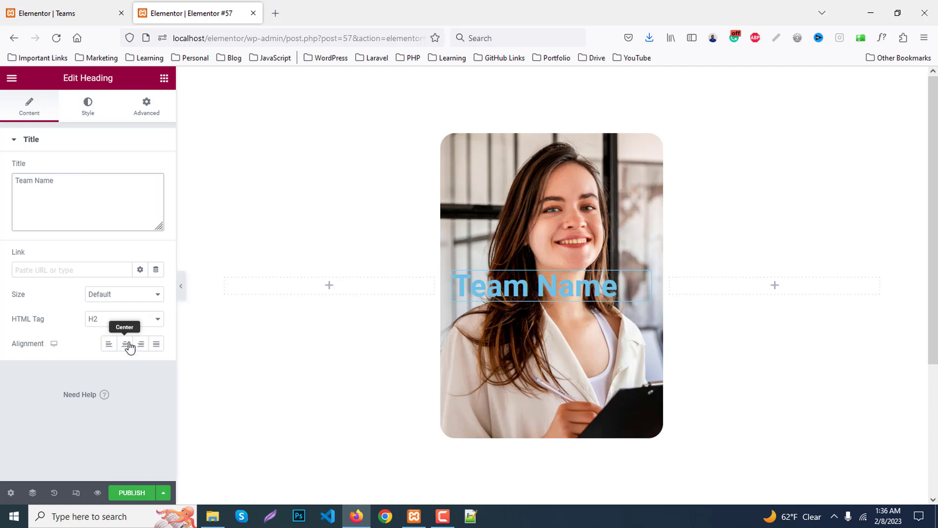
click(124, 344)
click(86, 100)
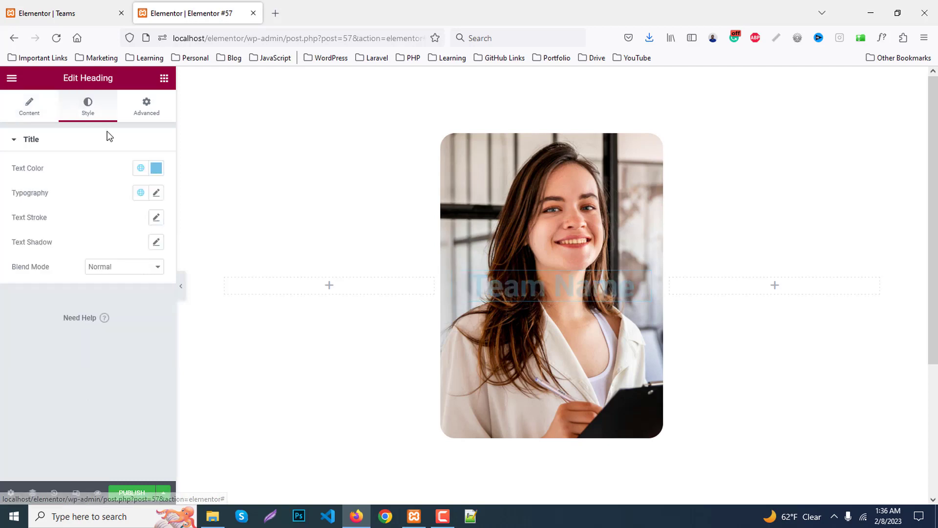
click(158, 168)
text(#fff)
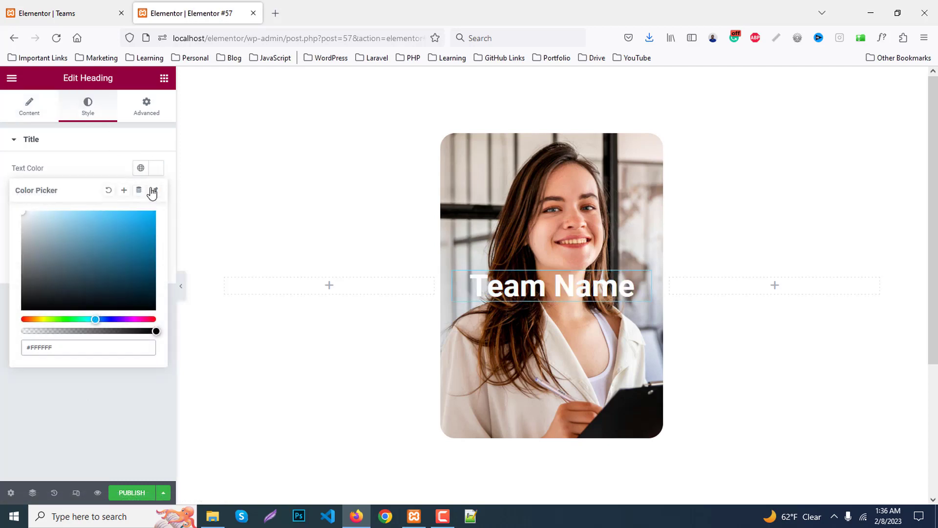
click(157, 188)
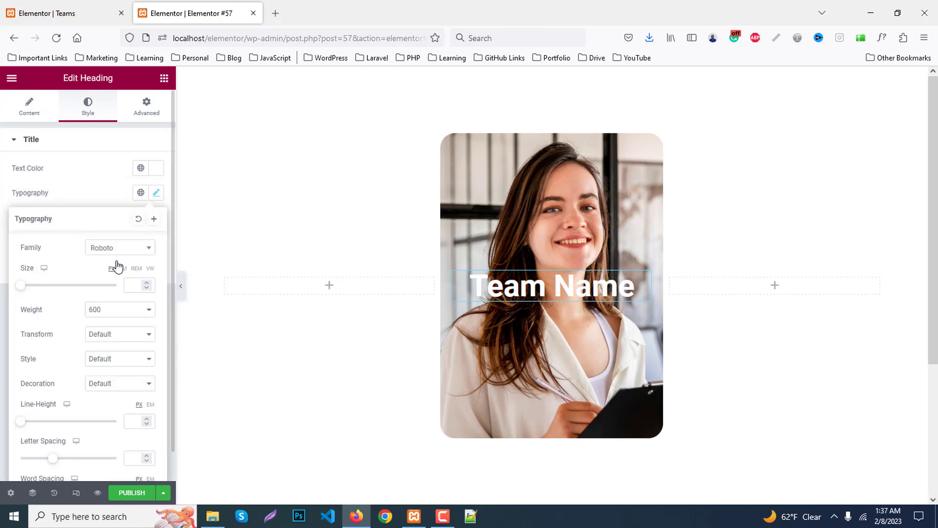
click(116, 253)
text(po)
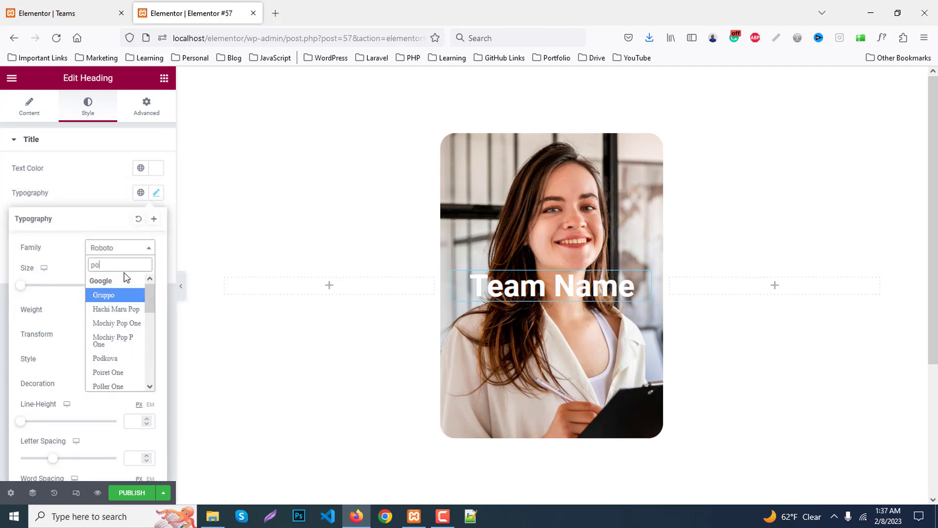
text(pp)
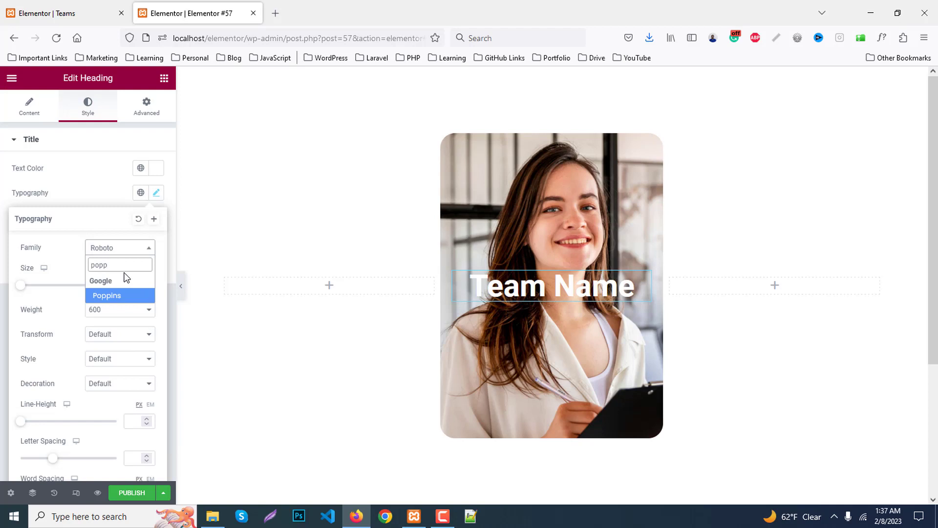
click(123, 297)
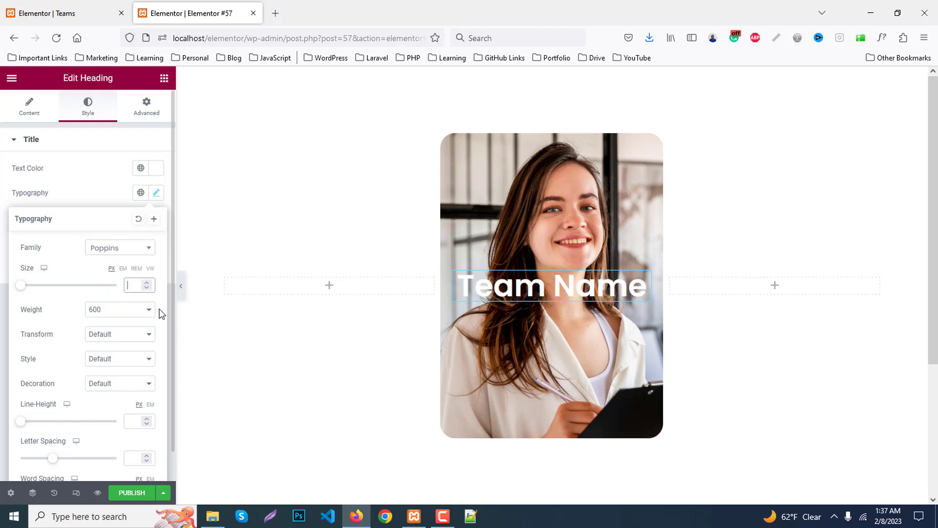
text(36)
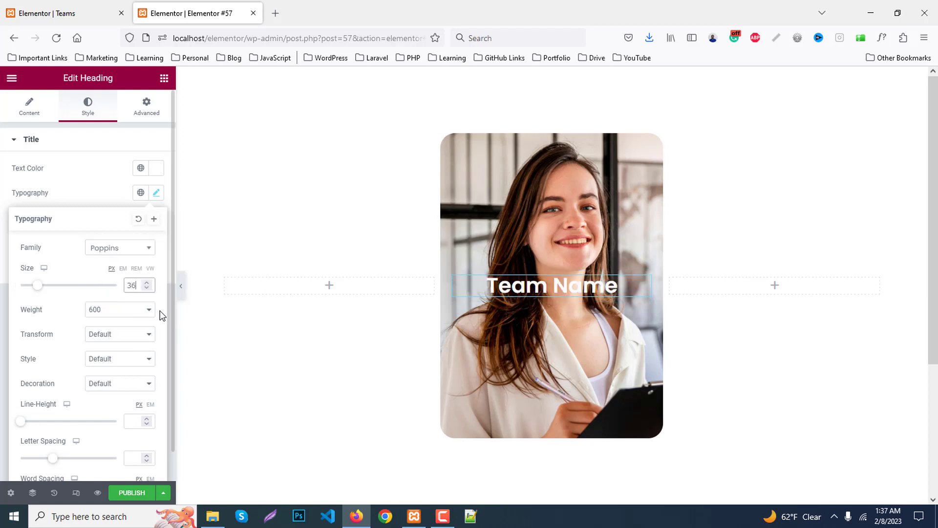
Add a Text Editor paragraph below Team Name, centred and coloured white.
click(164, 78)
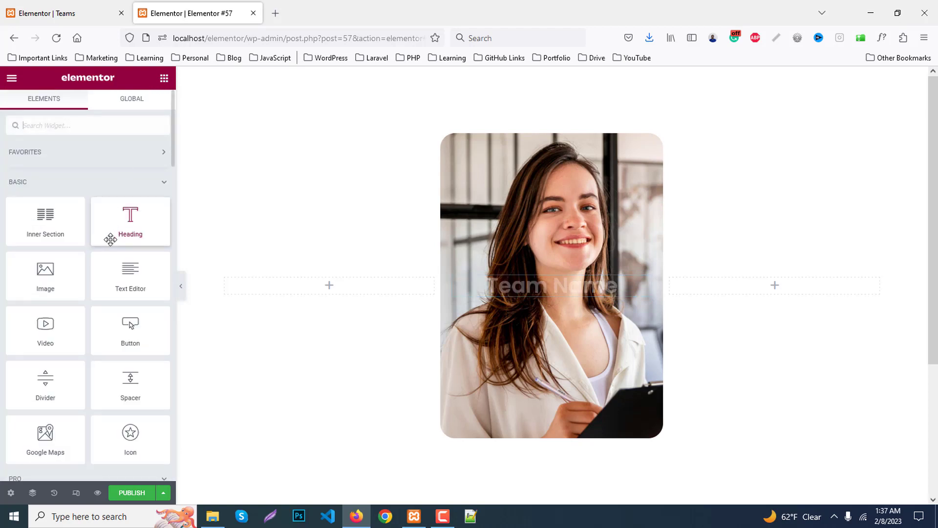
drag(128, 271, 555, 301)
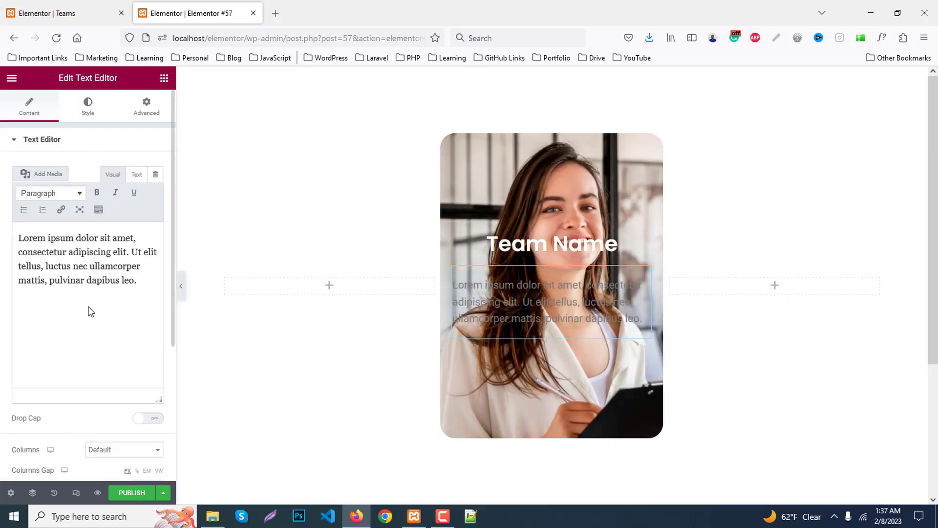
click(87, 107)
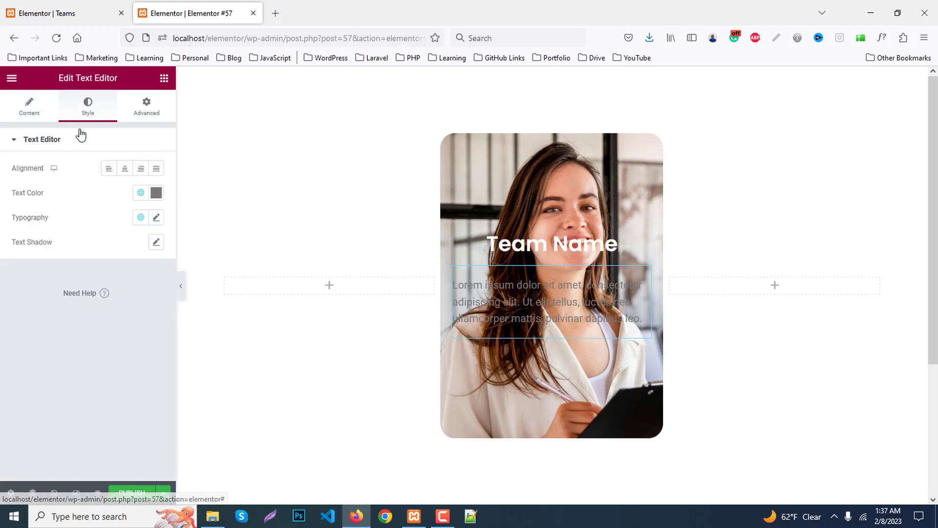
click(125, 174)
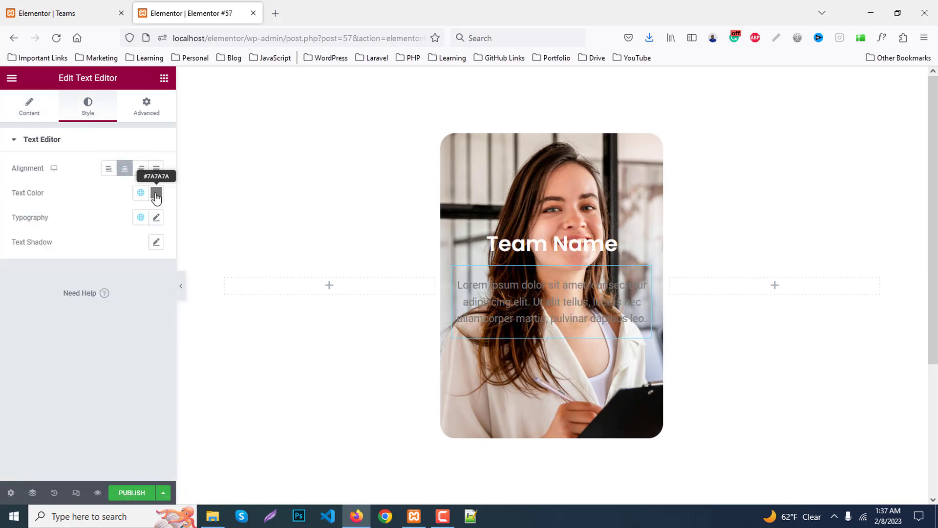
click(155, 194)
drag(76, 260, 2, 228)
click(157, 194)
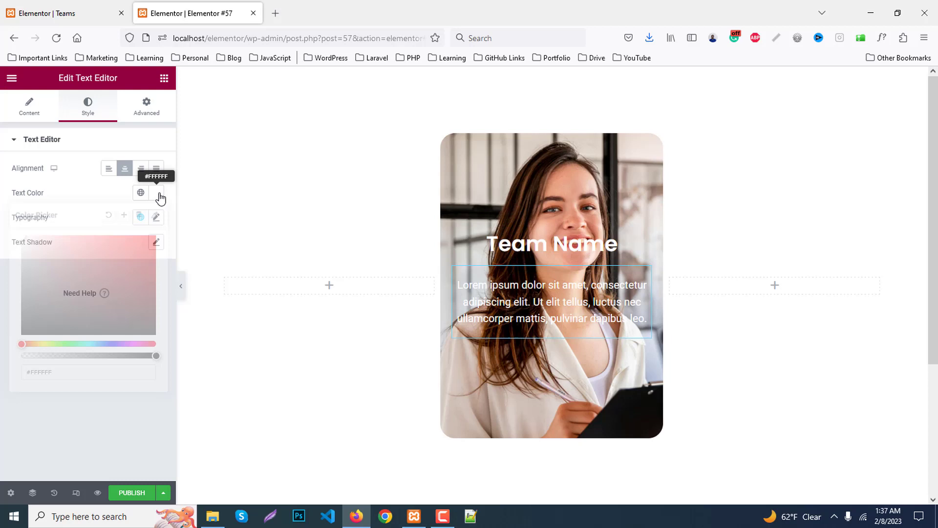
Set the paragraph's typography to Poppins, size 14, weight 500.
click(156, 217)
click(111, 279)
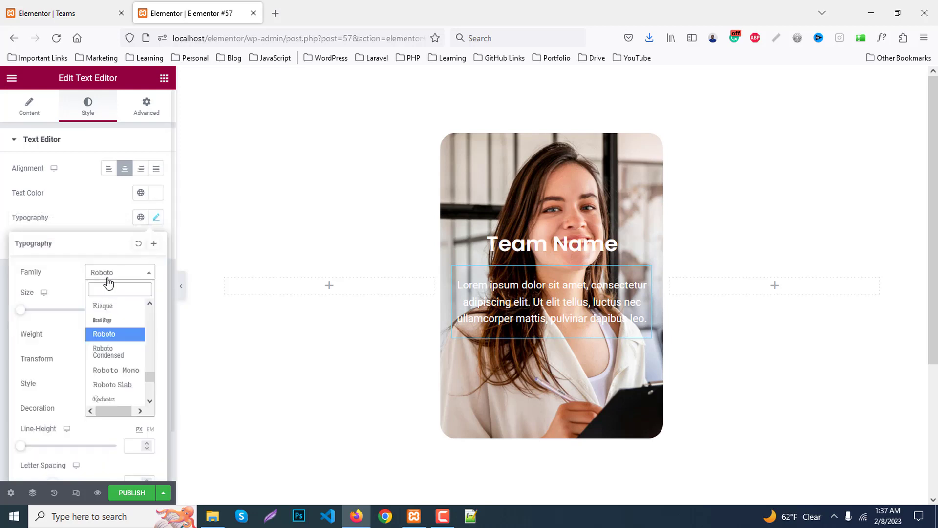
text(popp)
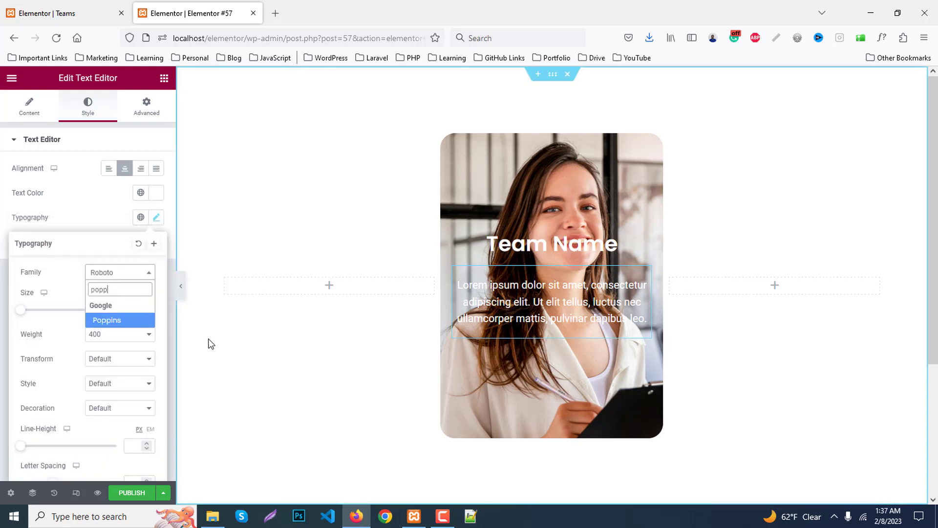
click(118, 320)
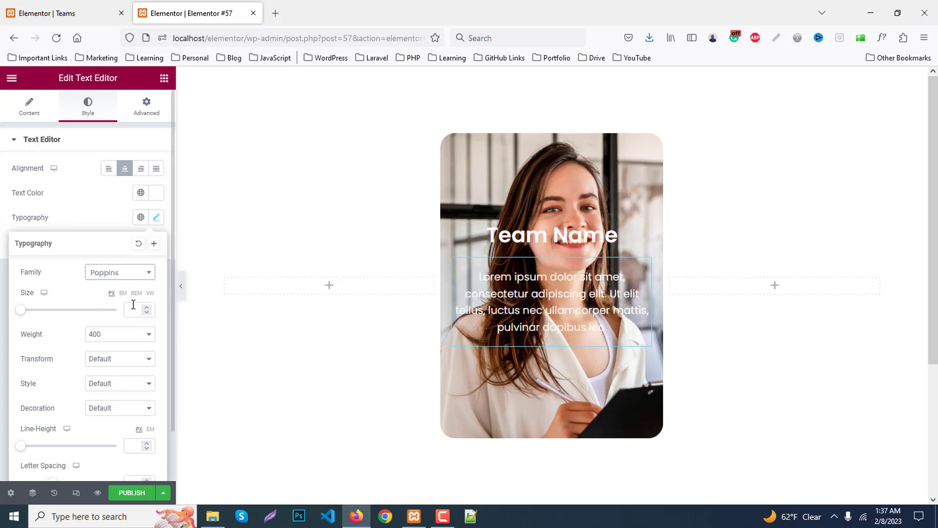
text(14)
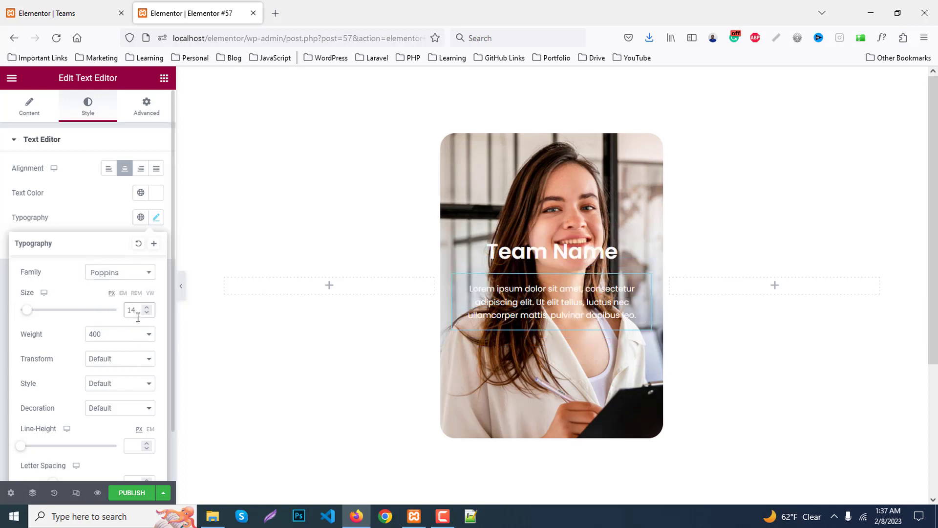
click(124, 341)
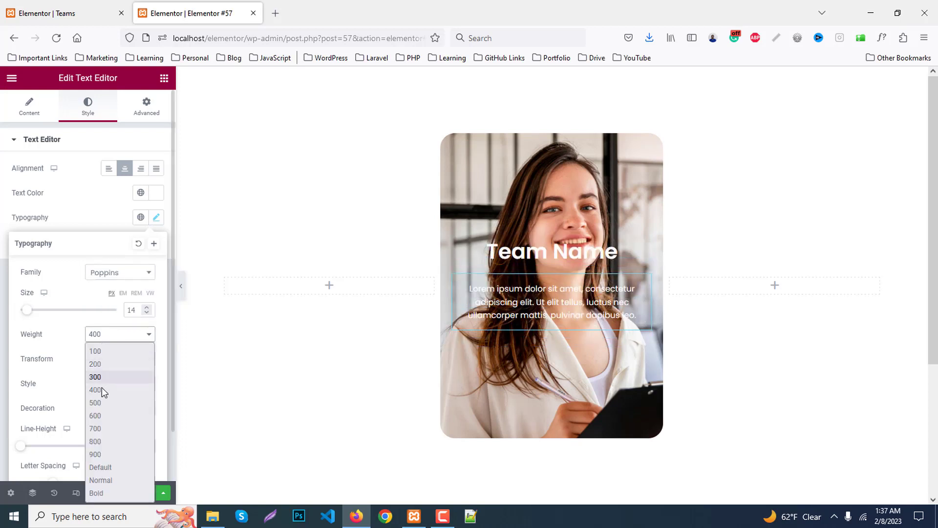
click(100, 401)
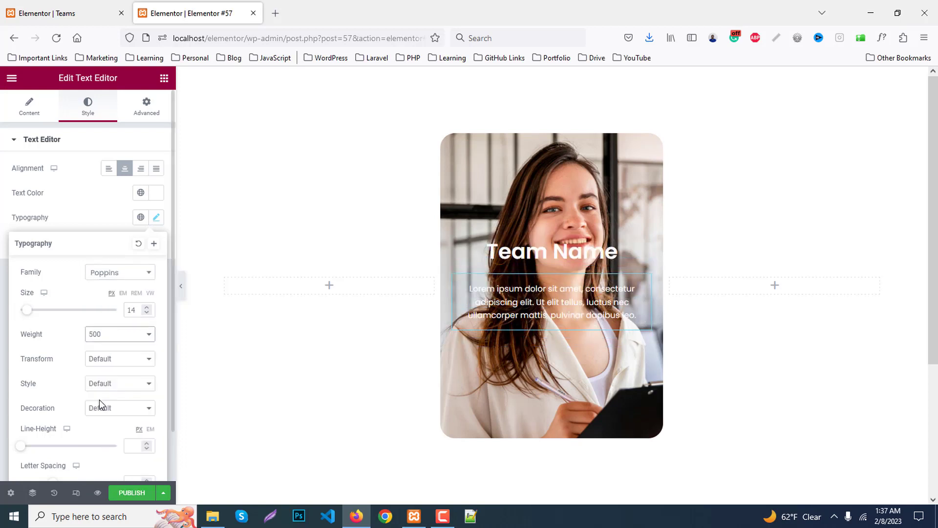
click(165, 79)
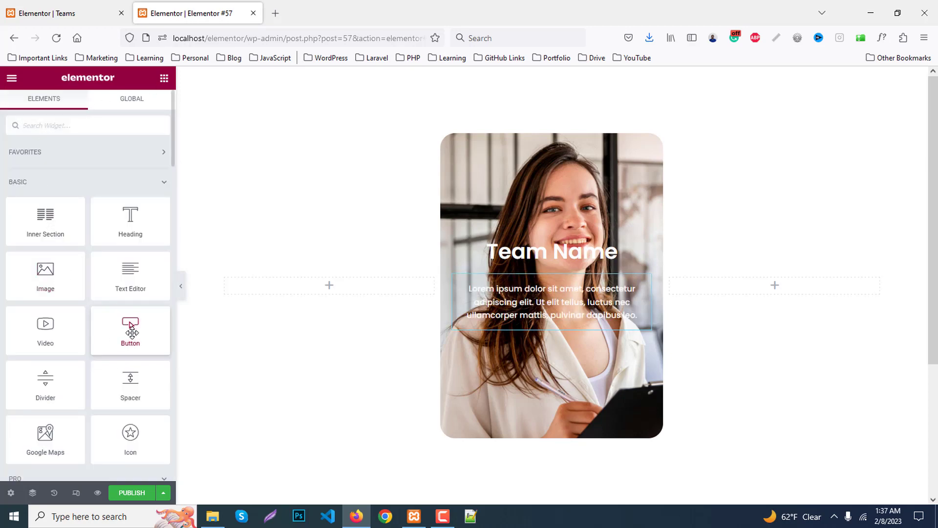
Add a centred Button widget below the description labelled 'View Profile'.
drag(130, 330, 594, 328)
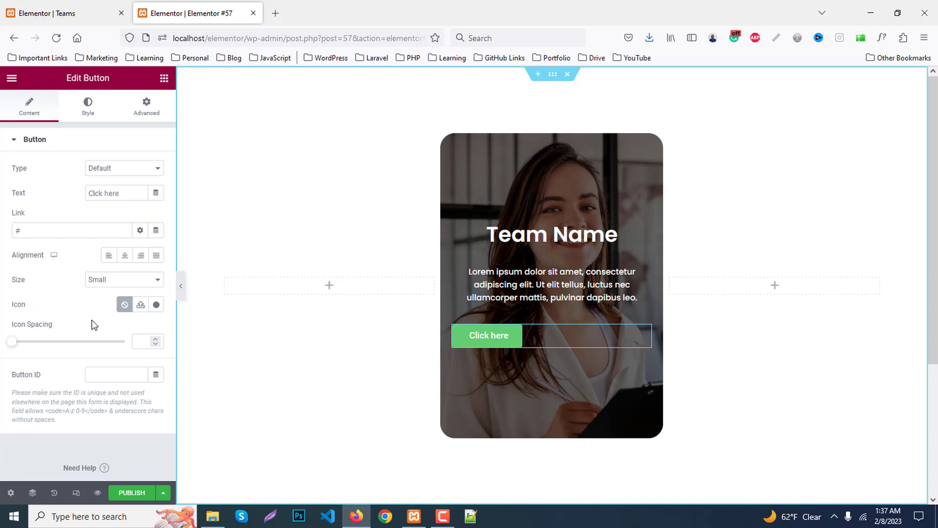
click(124, 255)
drag(122, 193, 26, 203)
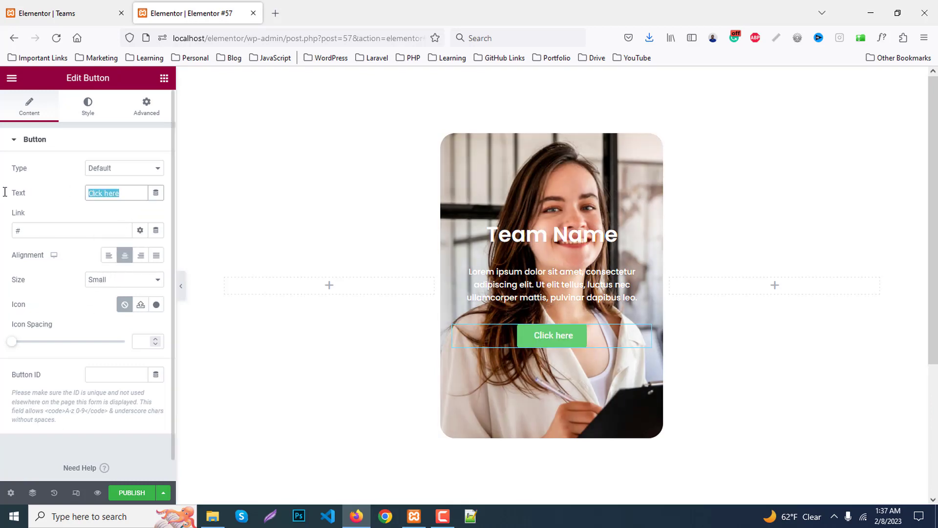
text(View)
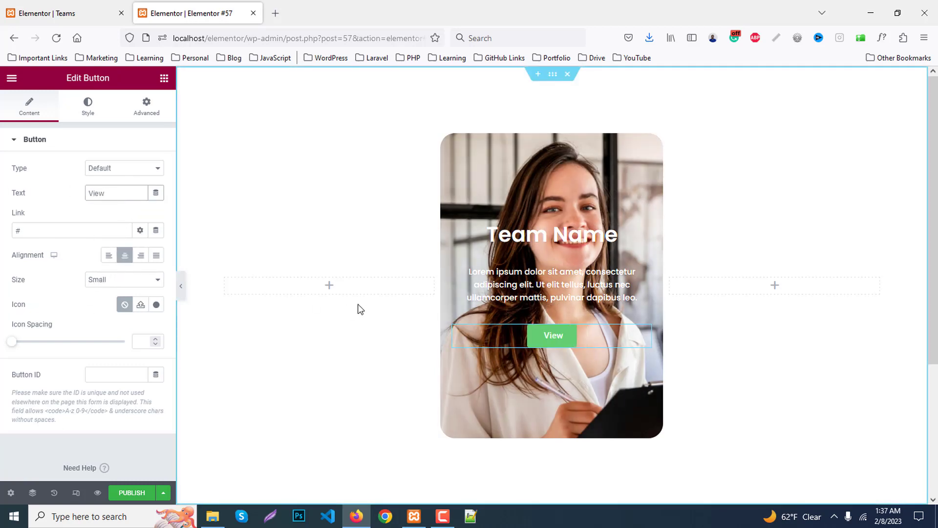
text( Profile)
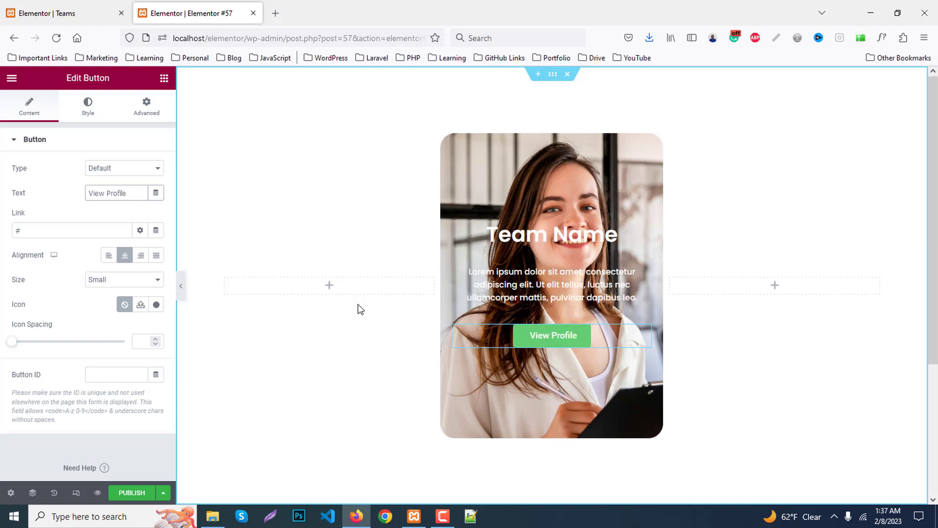
Set the button's background colour to #ff3636.
click(88, 103)
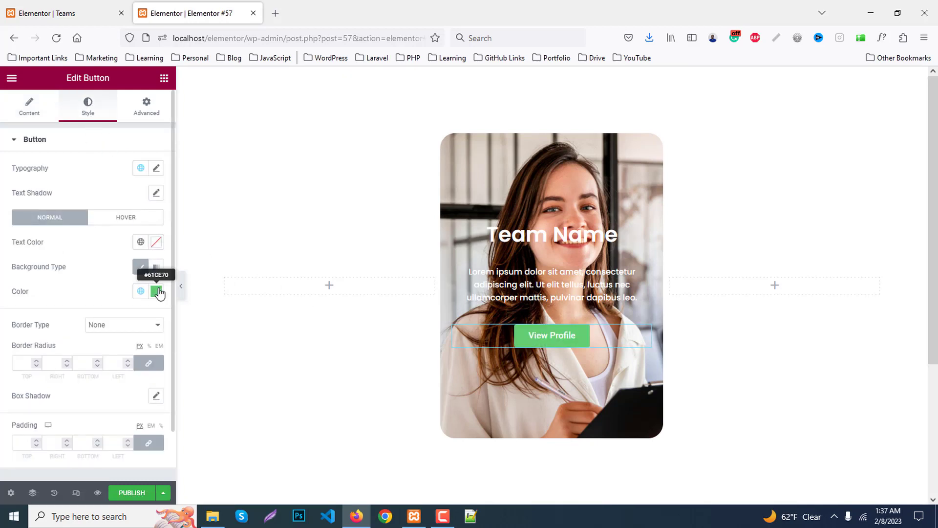
click(157, 292)
click(81, 469)
double_click(81, 469)
text(f)
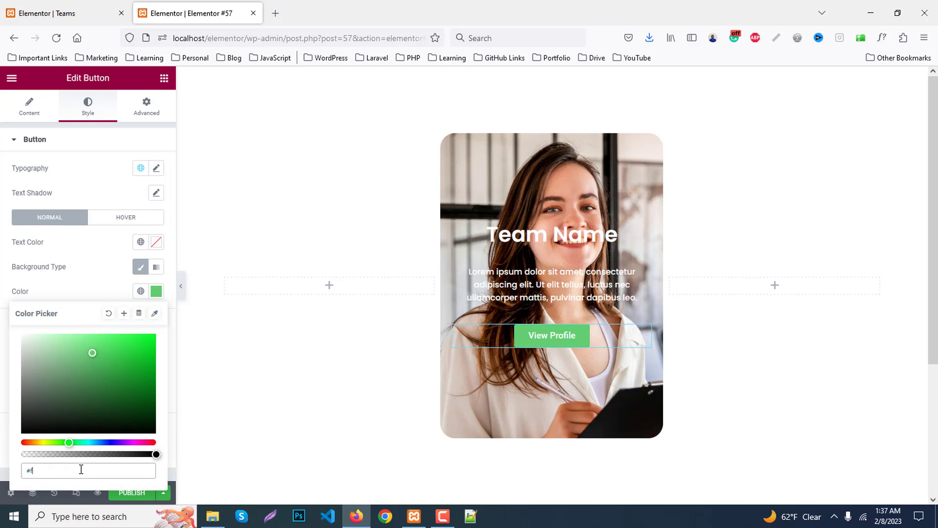
text(3)
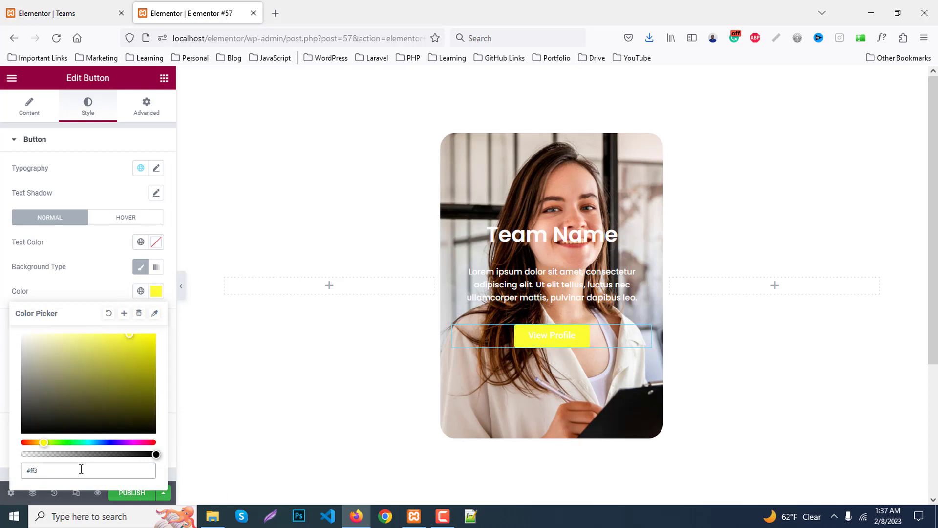
text(636)
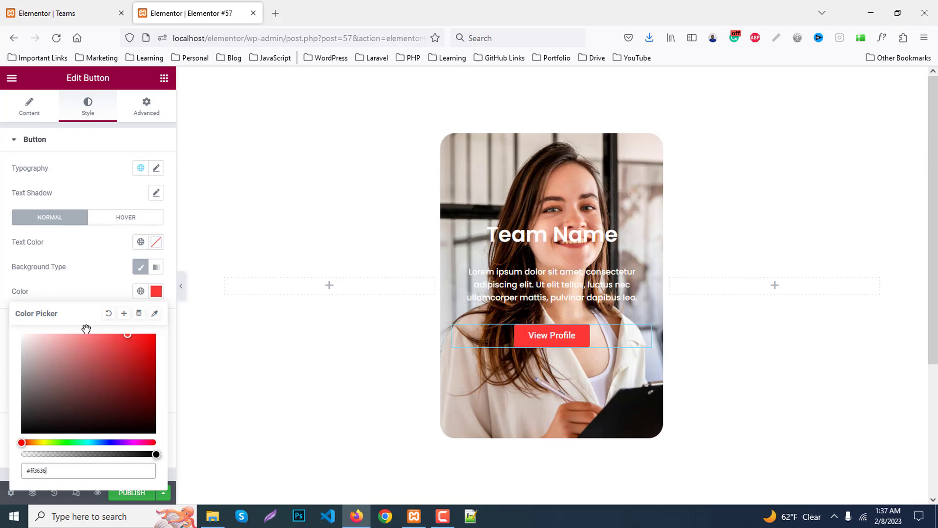
click(93, 173)
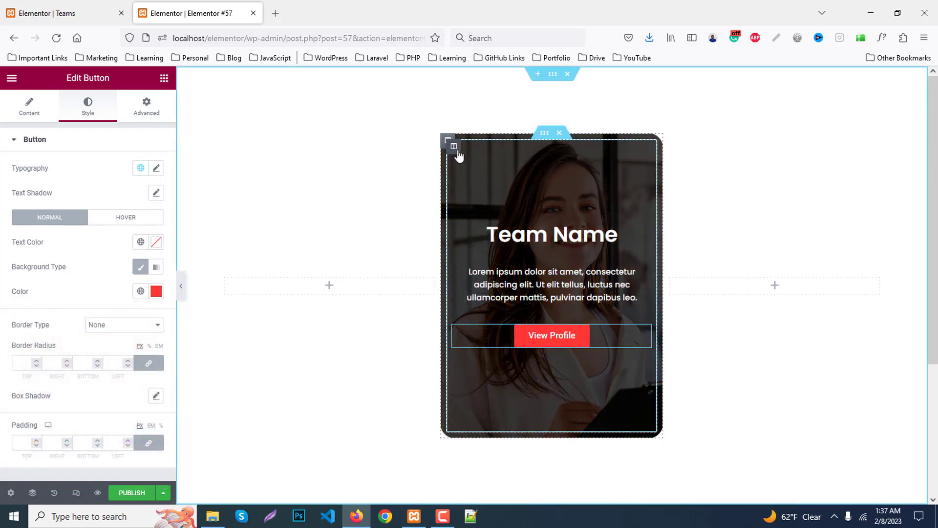
Give the card column a 25 radius, Solid 3px white #FFFFFF border and preview it.
click(454, 147)
click(87, 106)
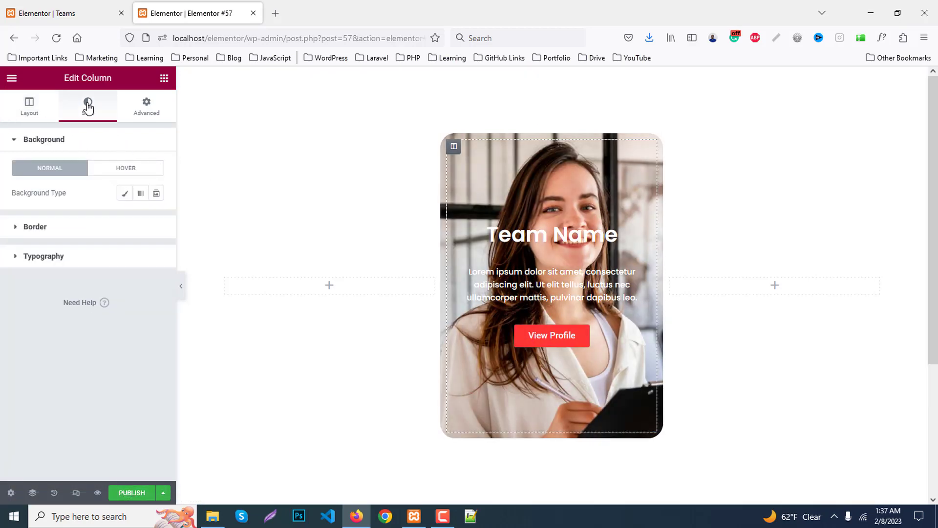
click(37, 233)
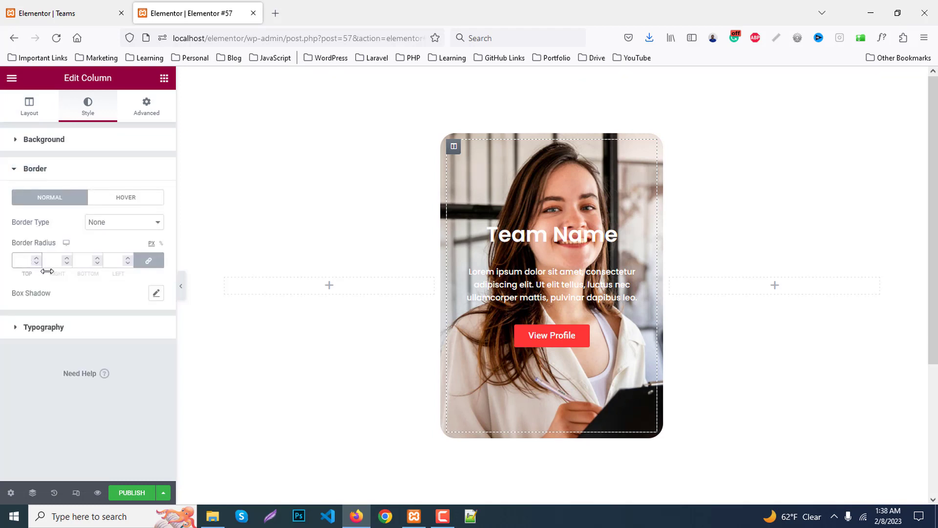
text(25)
click(115, 222)
click(103, 251)
click(24, 262)
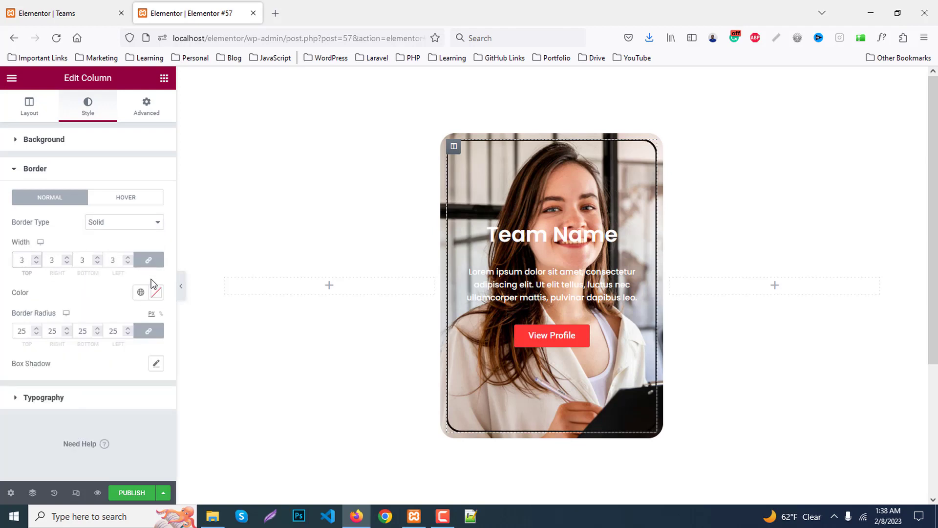
click(158, 295)
drag(86, 351, 14, 322)
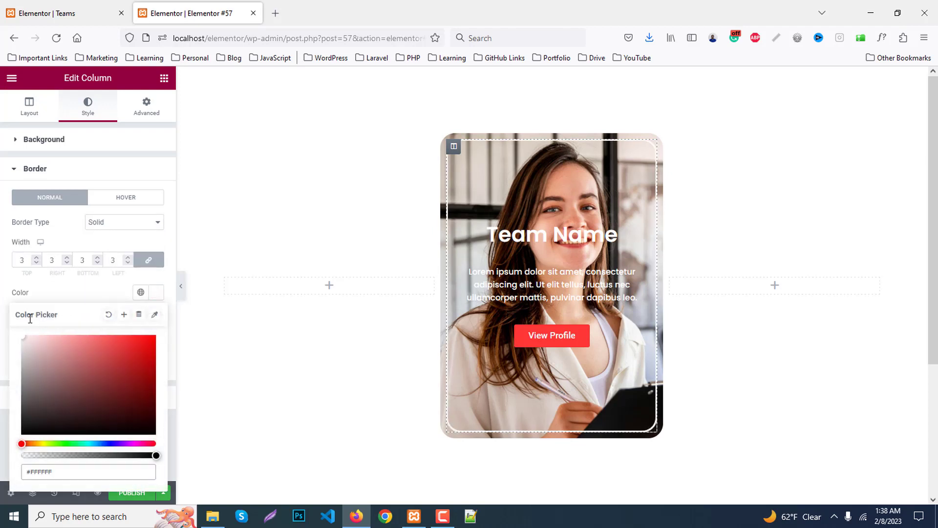
click(180, 290)
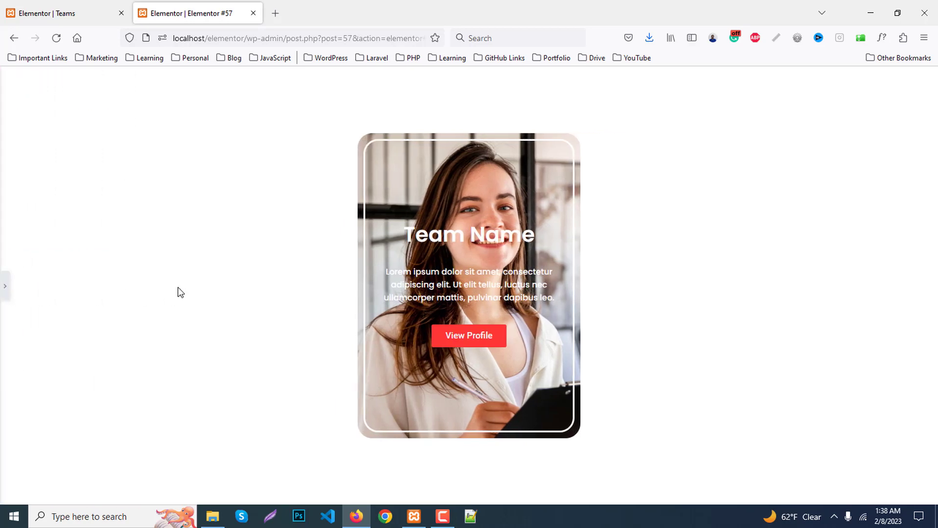
click(3, 288)
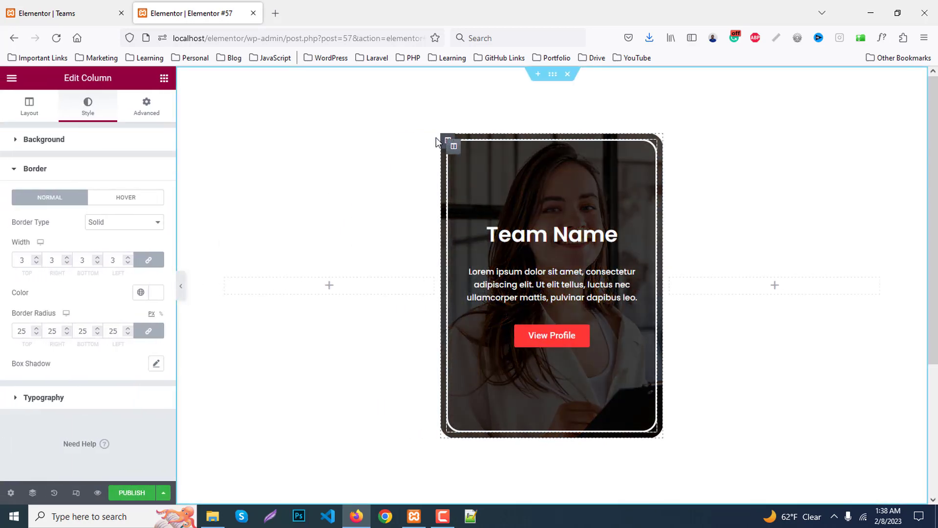
Set the column's Margin and Padding to 15 in the Advanced tab.
click(452, 145)
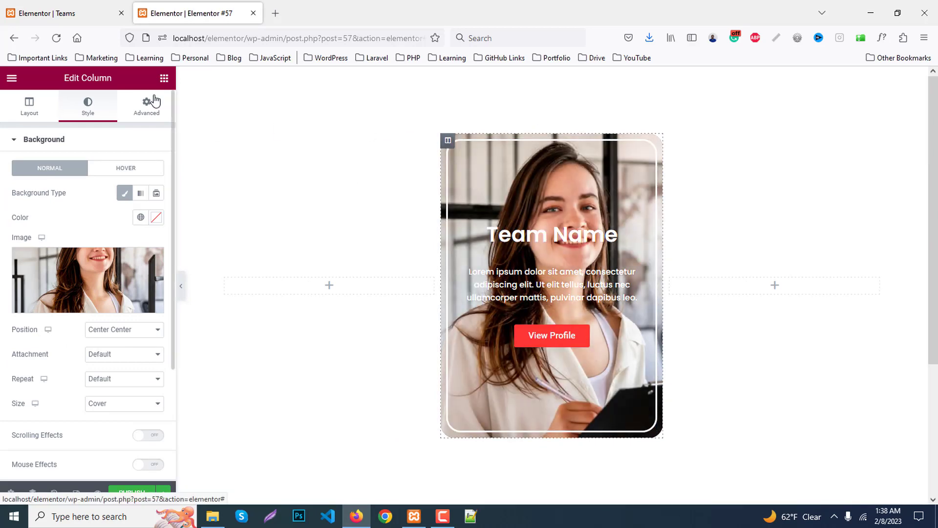
click(150, 104)
text(1)
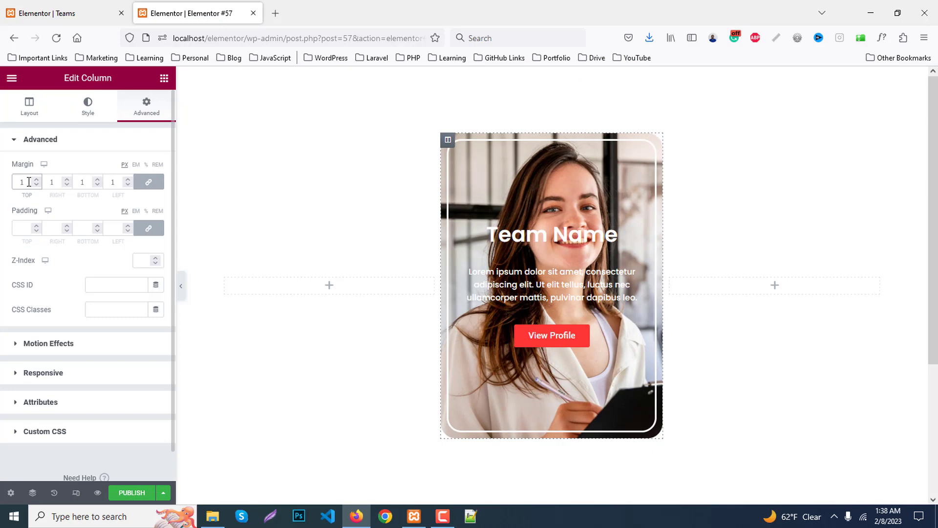
text(5)
click(22, 228)
text(15)
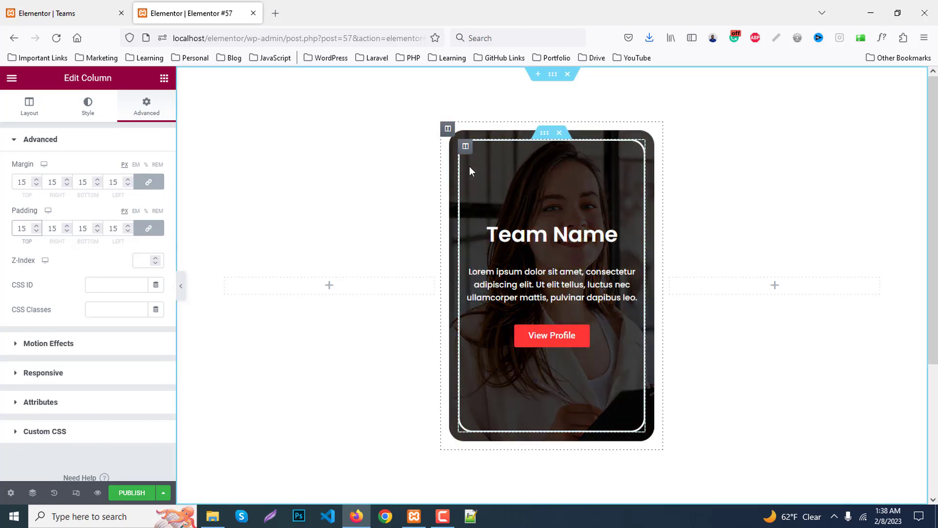
click(464, 152)
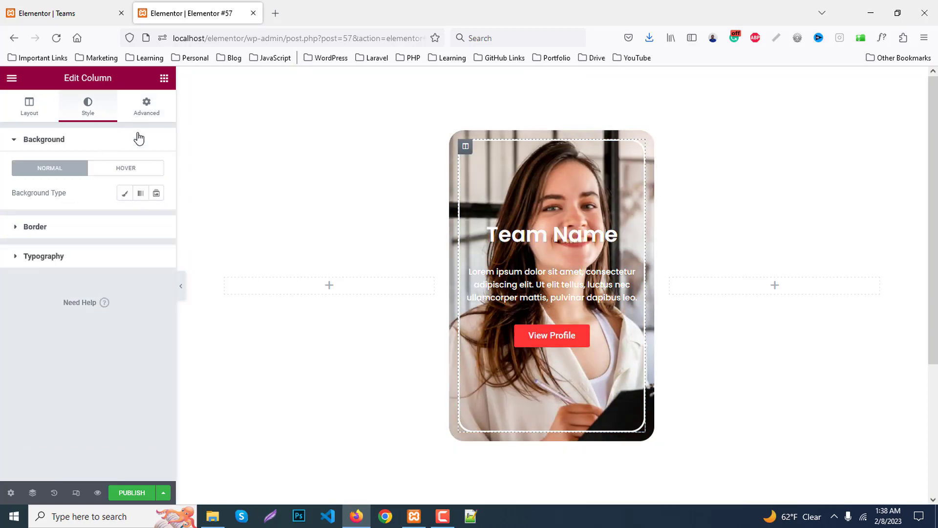
click(165, 79)
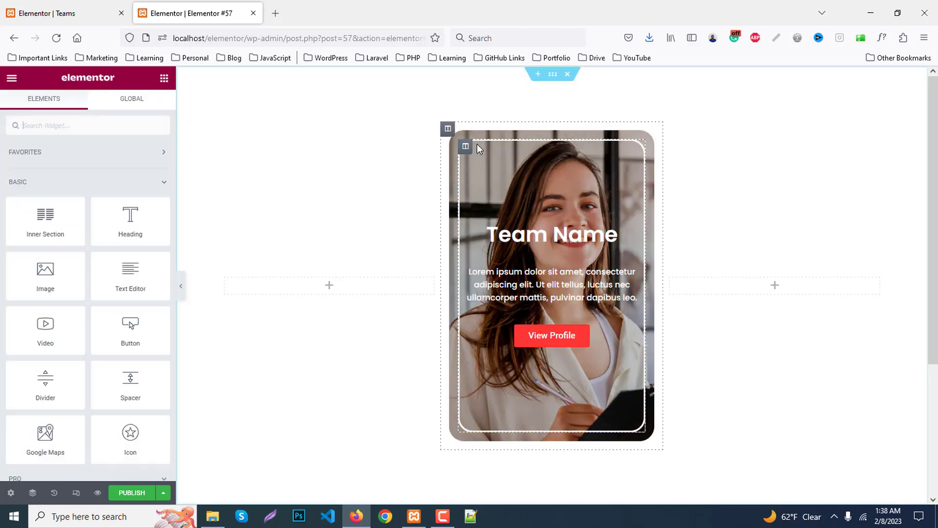
click(465, 148)
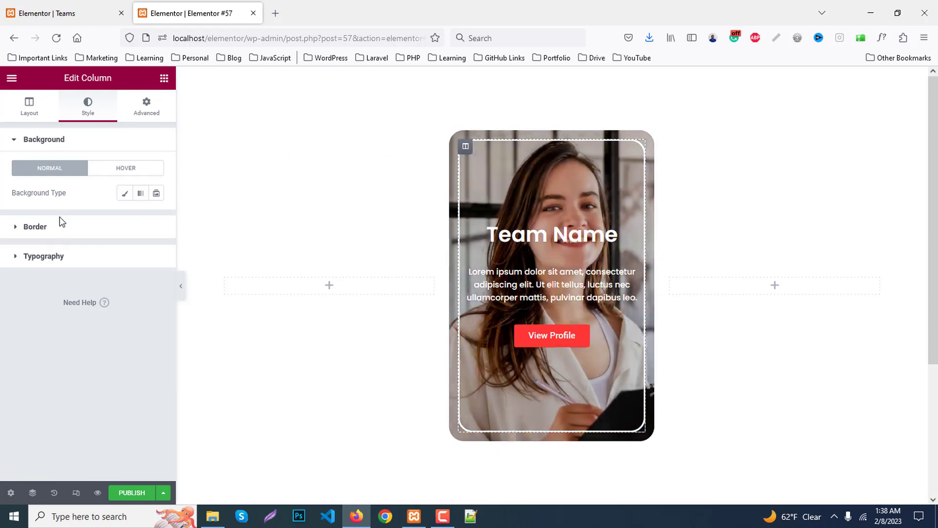
In the column's Custom CSS write selector{opacity:0; transition:.3s;}.
click(147, 110)
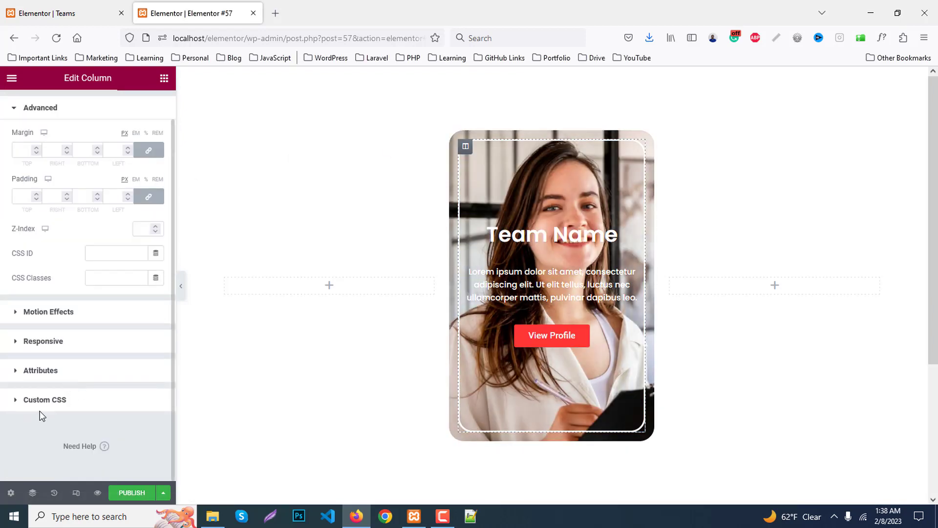
click(40, 405)
scroll(70, 317, down, 2)
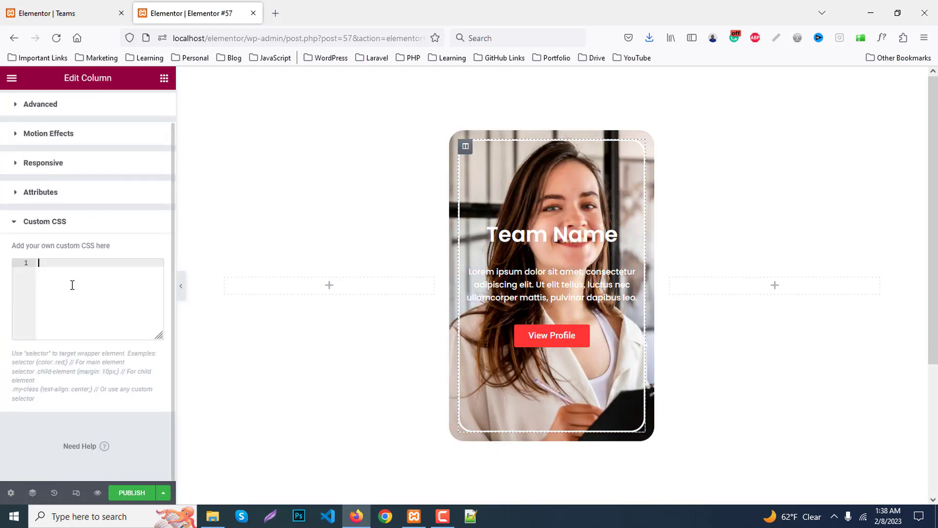
text(sele)
key(Return)
text({)
key(Return)
text(op)
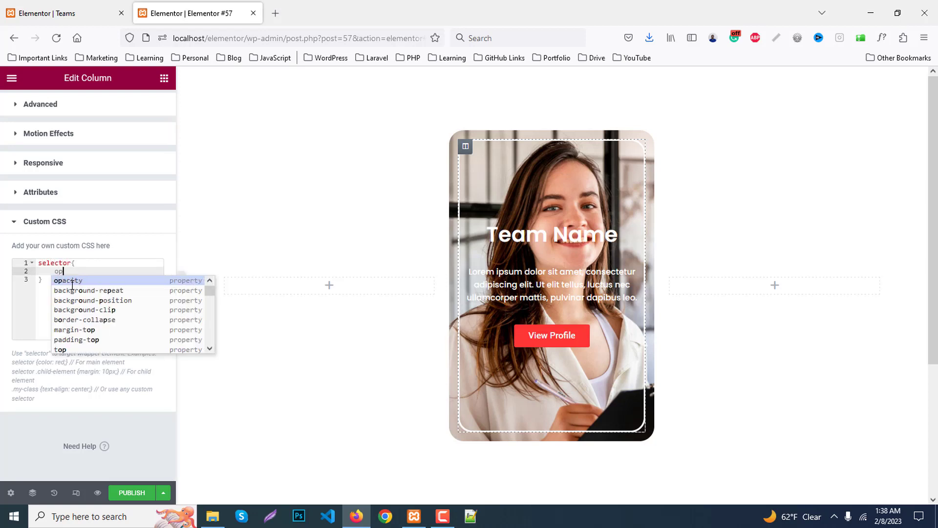
key(Return)
text(0;)
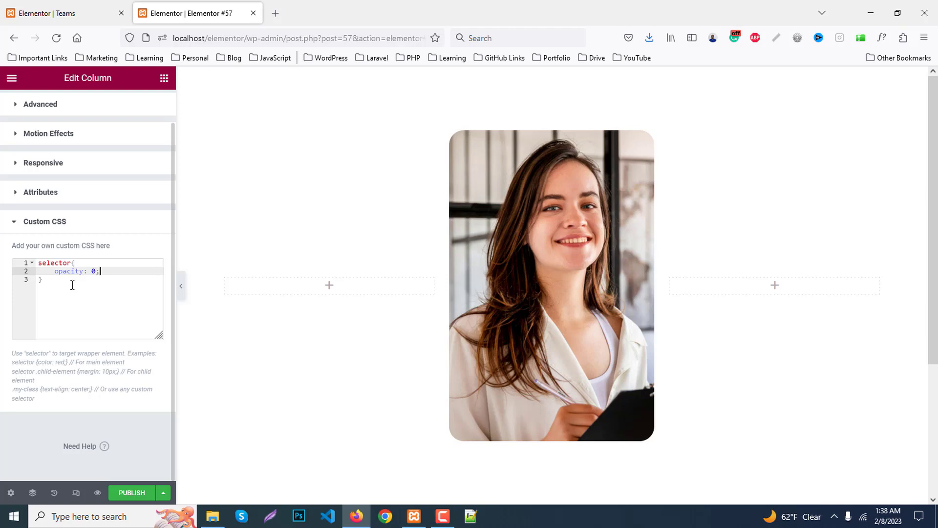
key(Return)
text(t)
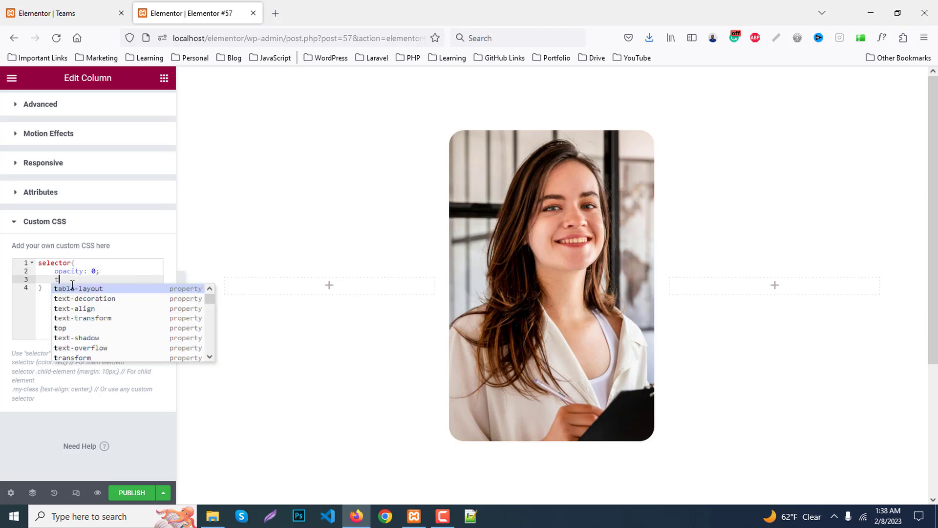
text(ran)
key(Escape)
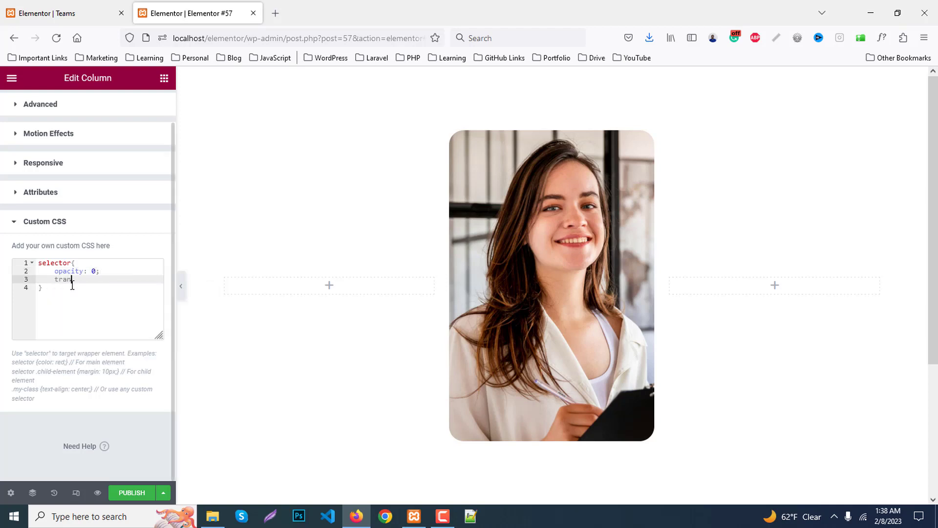
text(sition)
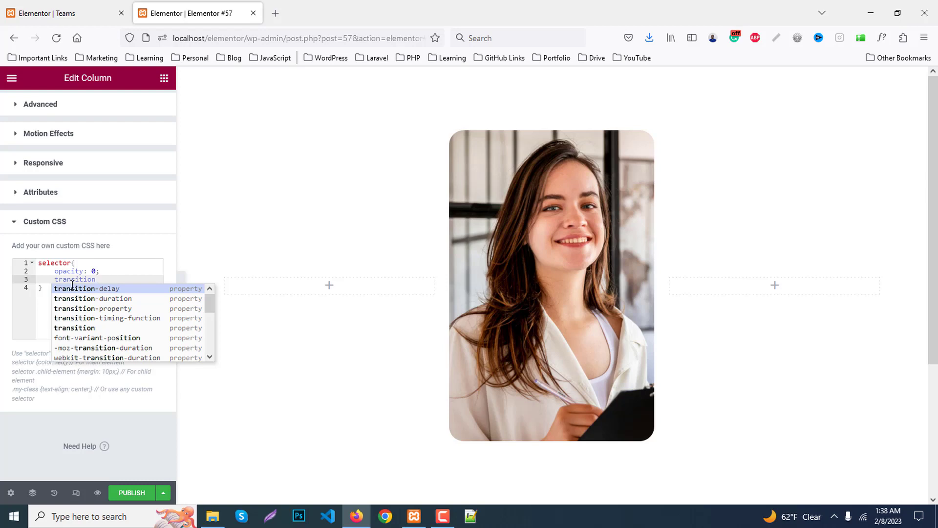
text(: .3s;)
key(Down)
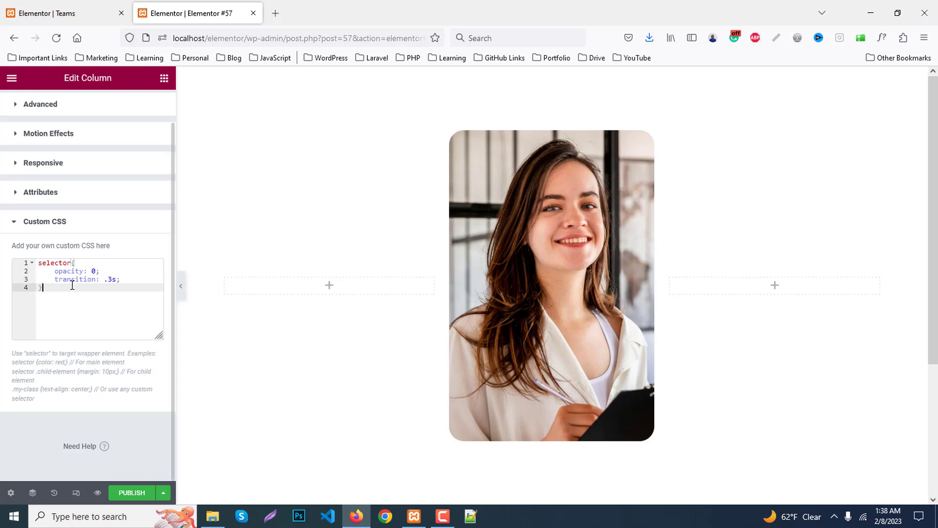
Add the rule selector:hover{opacity:1} so the overlay fades in on hover.
key(Return)
text(se)
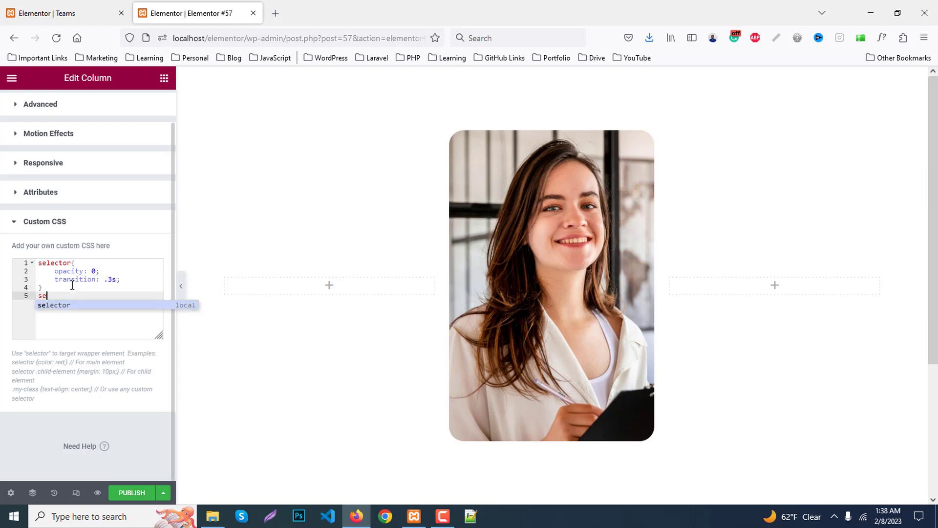
key(Return)
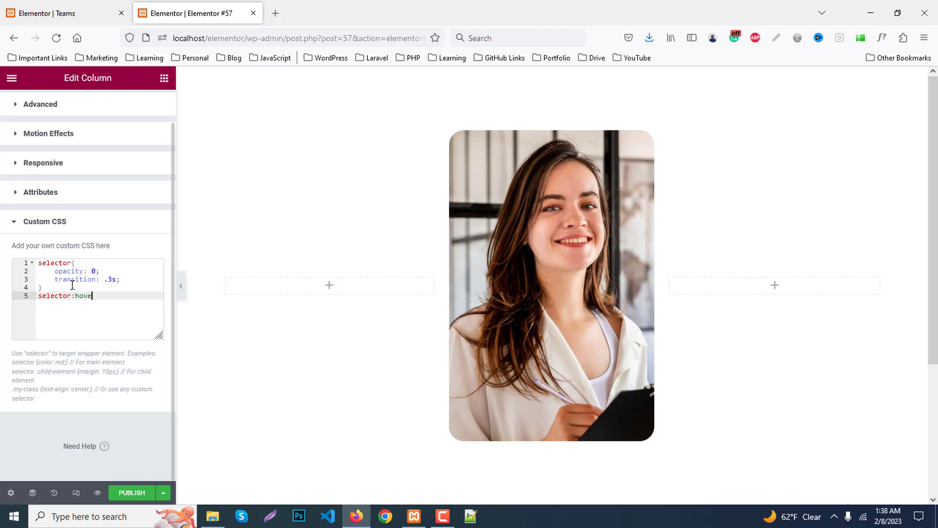
key(Return)
text(o)
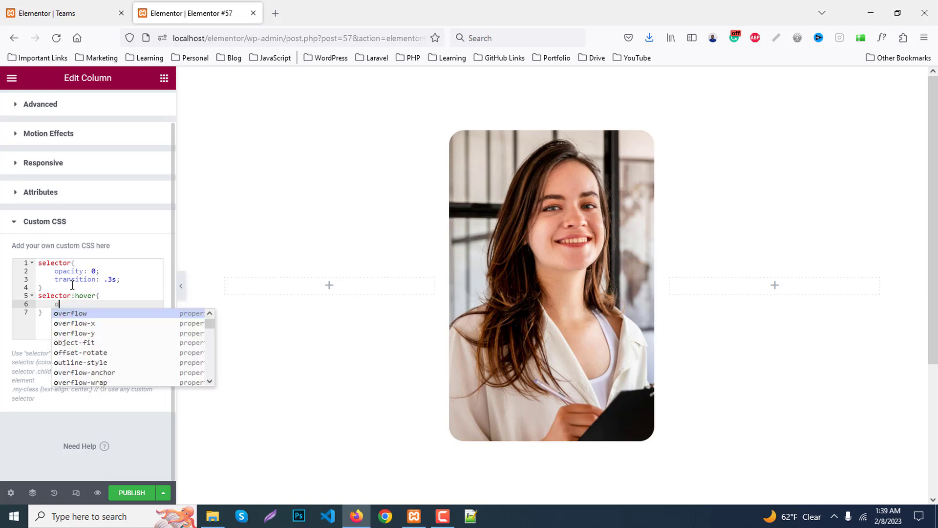
text(p)
key(Return)
text(: 1)
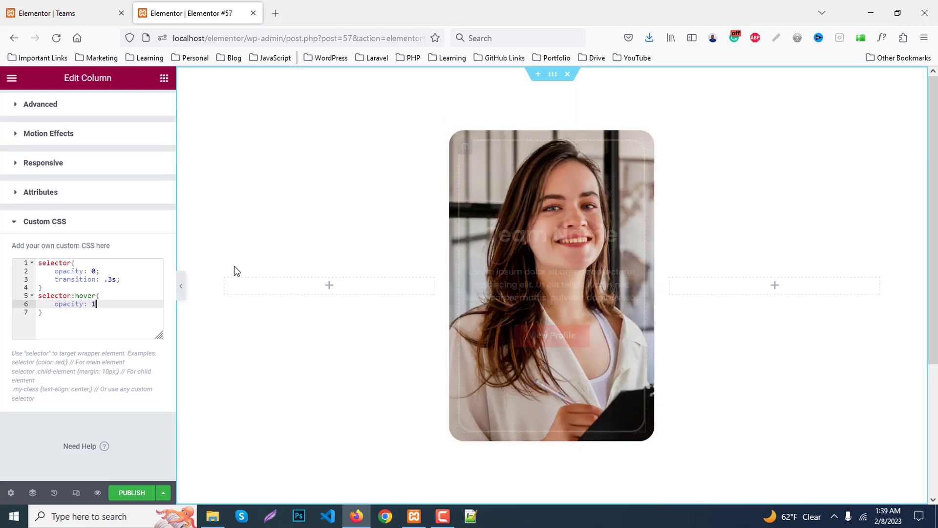
Preview the hover effect briefly, then duplicate the team card column to make three cards.
click(180, 286)
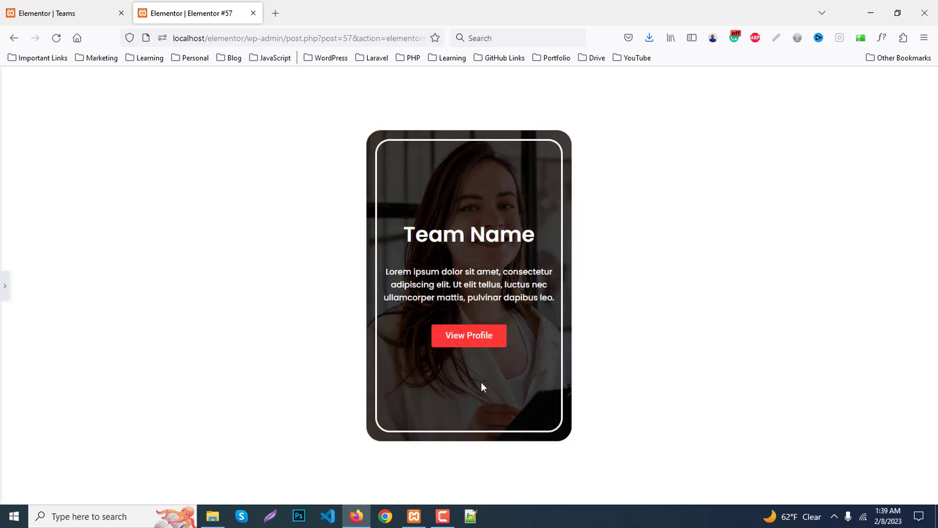
click(5, 285)
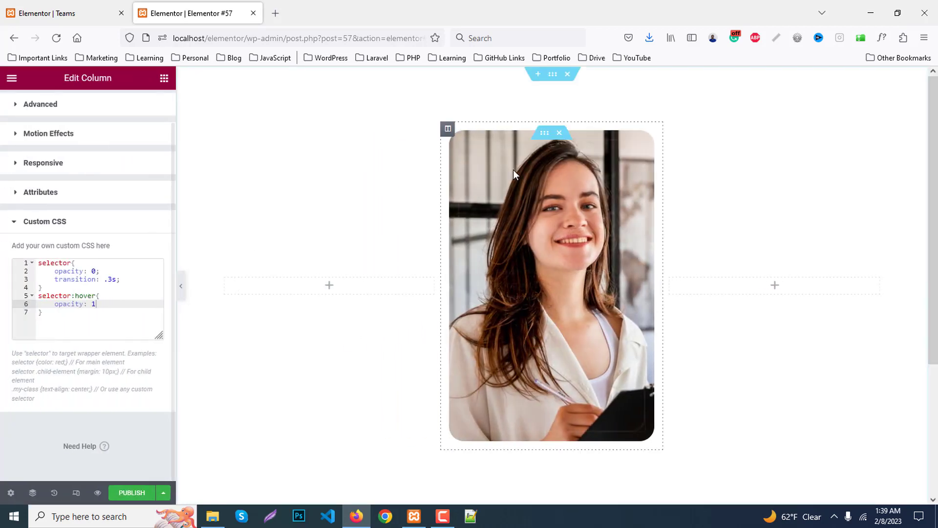
right_click(449, 131)
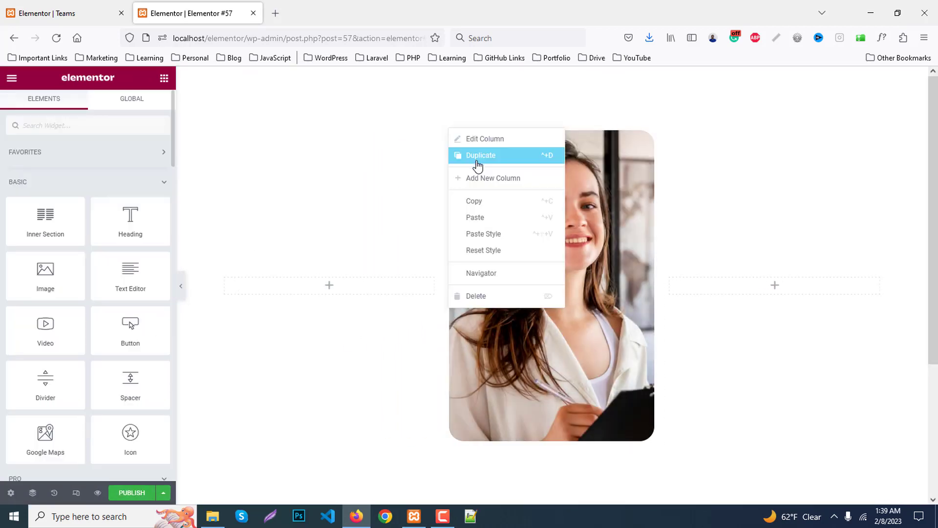
click(478, 166)
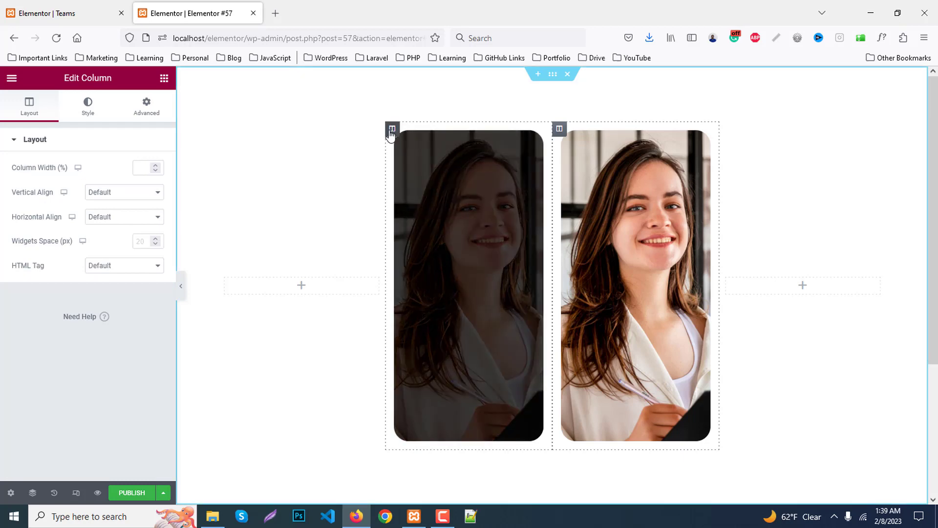
right_click(390, 132)
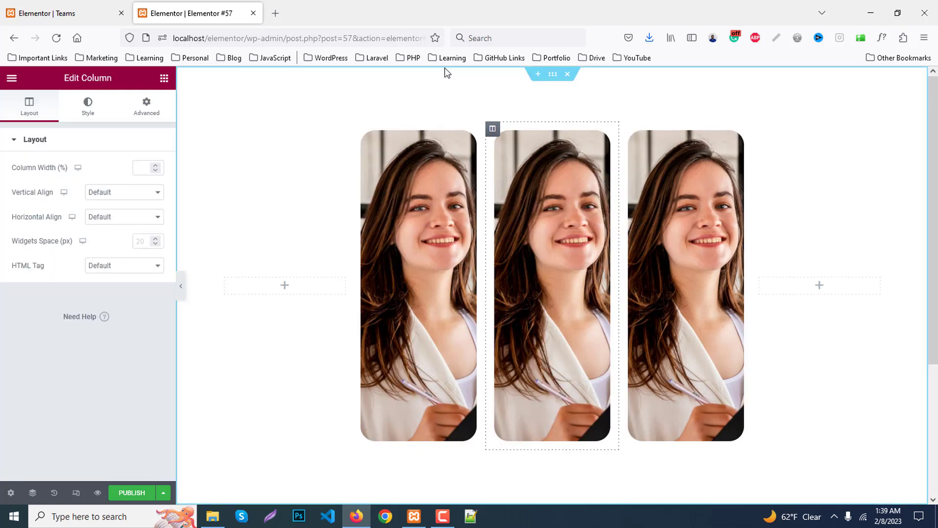
Delete the empty left and right placeholder columns.
mouse_move(285, 285)
right_click(218, 281)
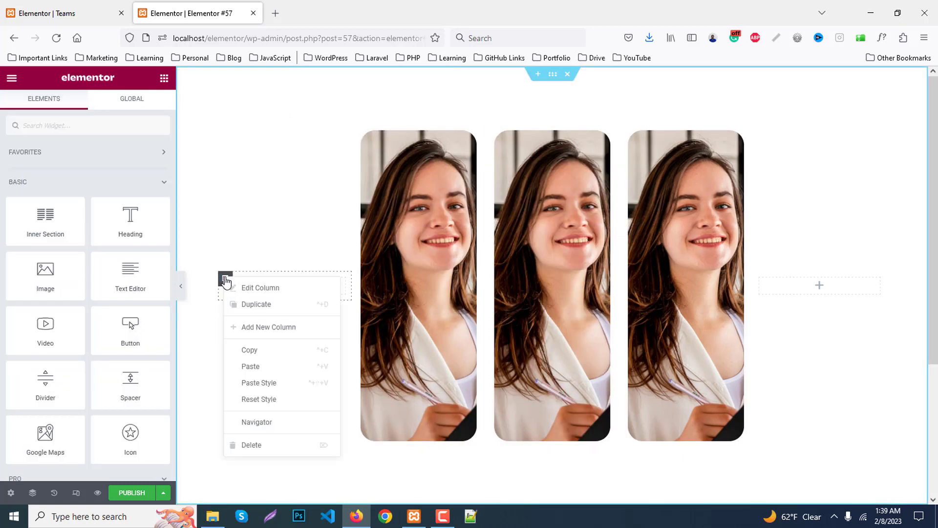
click(262, 453)
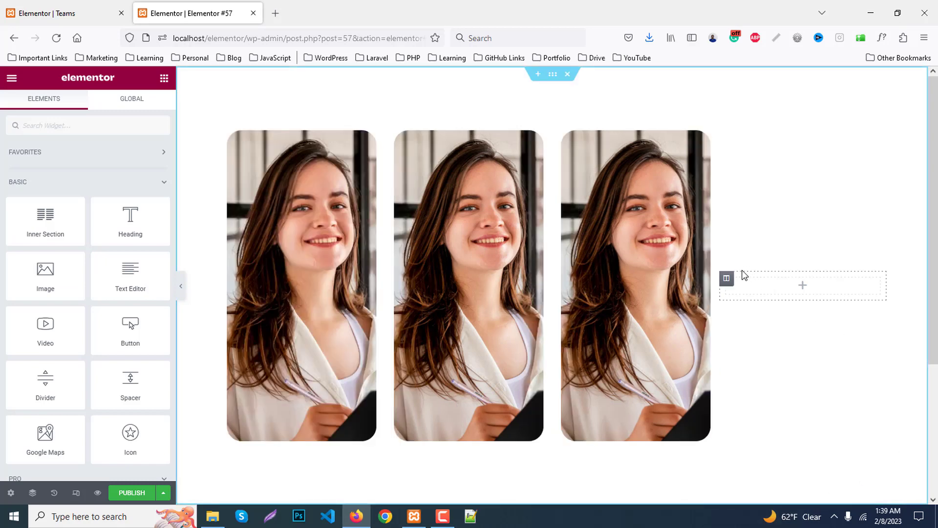
right_click(726, 283)
click(793, 450)
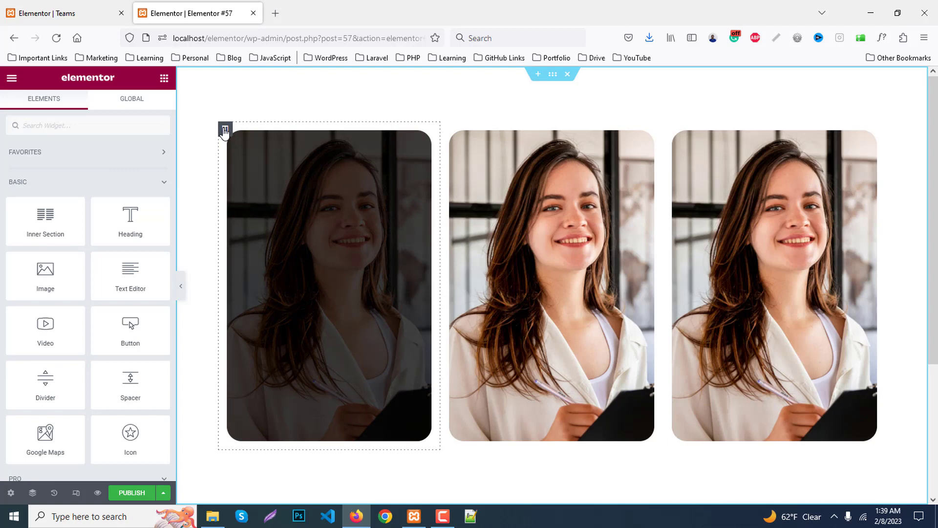
Check the first card's column background image, leaving it unchanged.
click(225, 130)
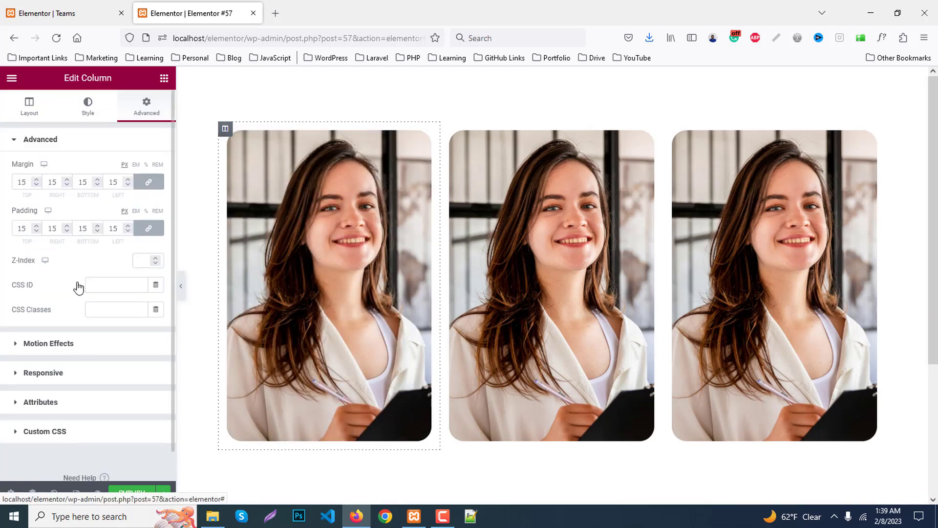
click(88, 107)
click(94, 262)
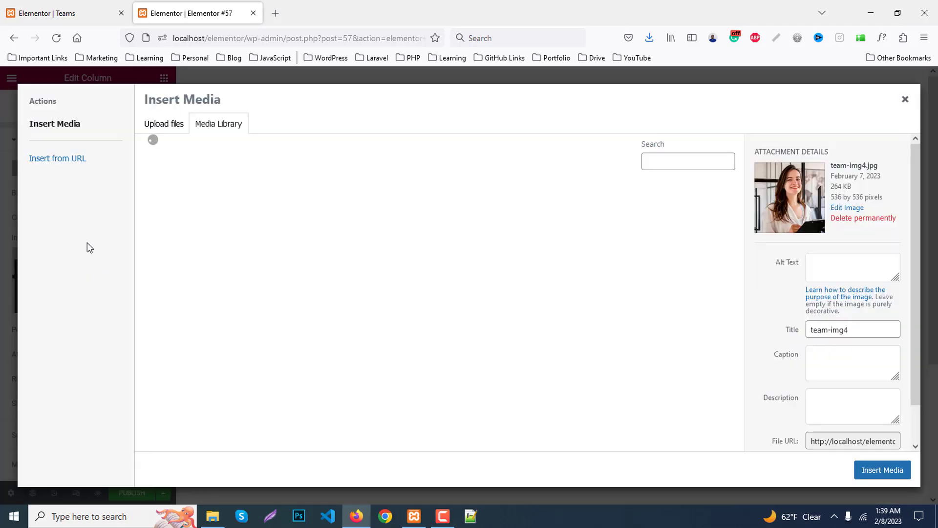
click(905, 99)
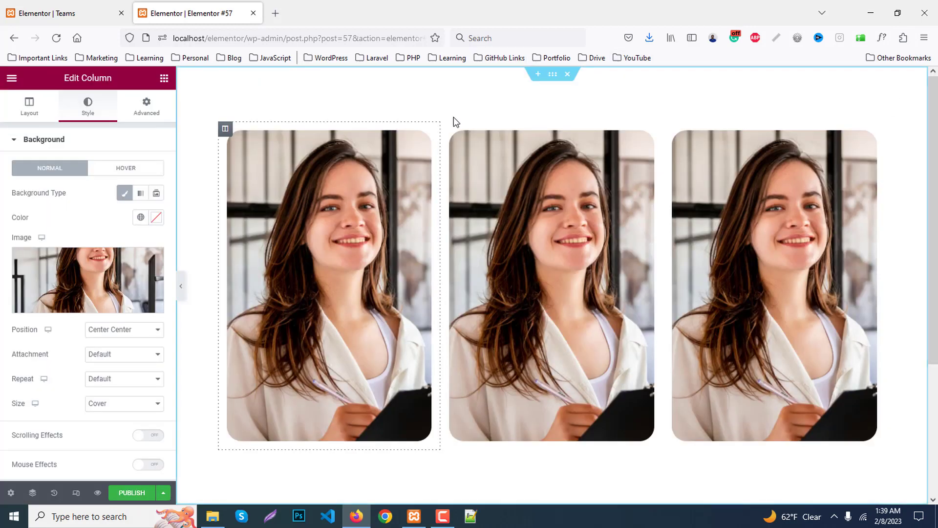
Set the second card's column background to the bearded man's photo.
click(448, 128)
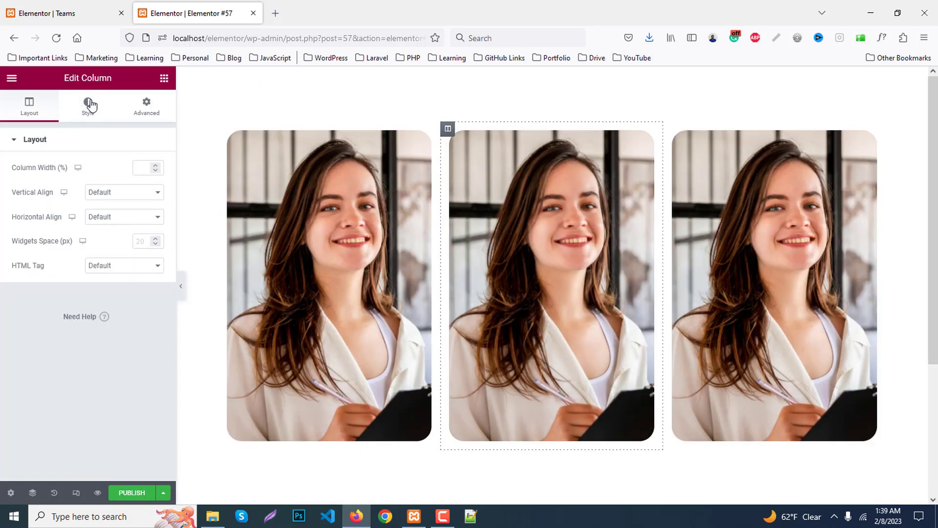
click(87, 109)
click(102, 271)
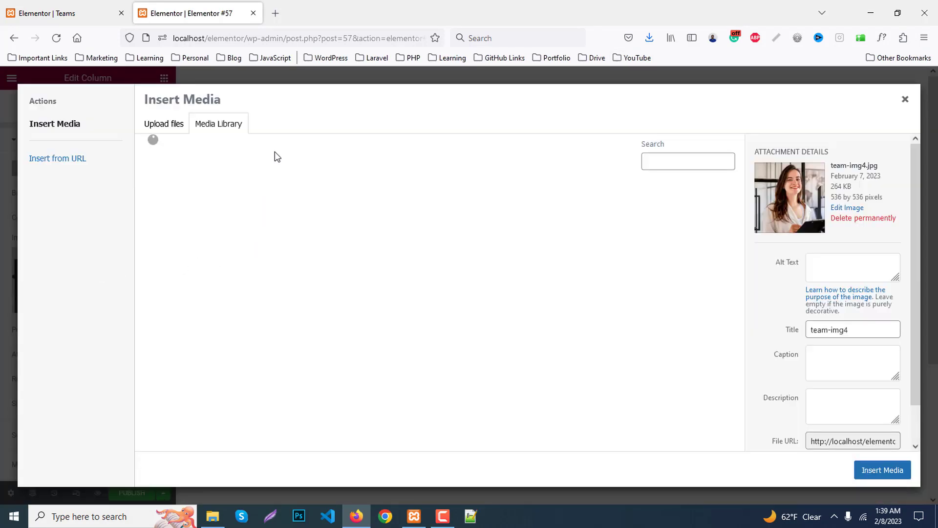
click(267, 220)
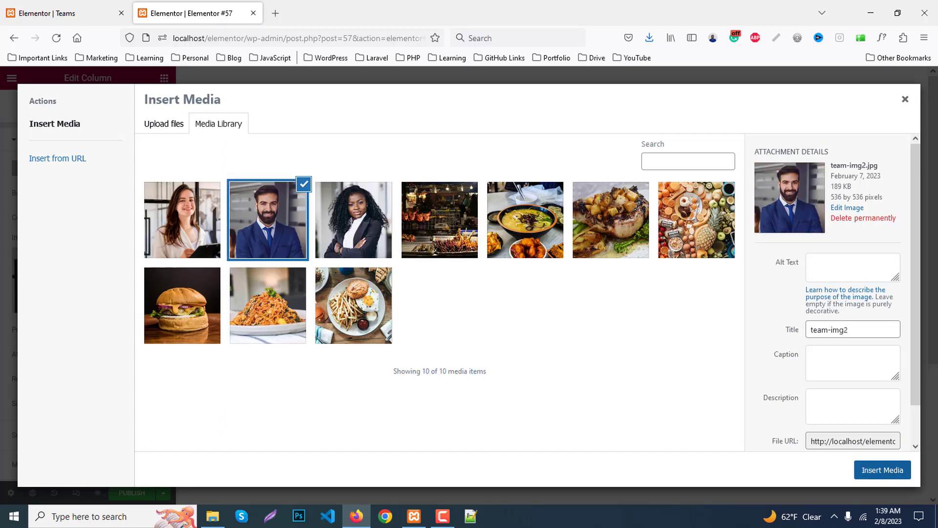
click(882, 470)
Set the third card's column background to the curly-haired woman's photo.
click(691, 146)
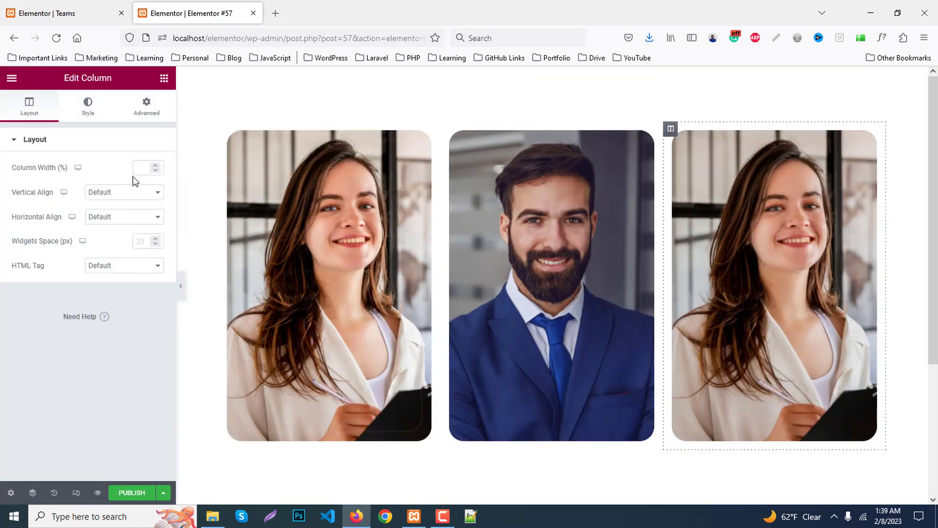
click(88, 105)
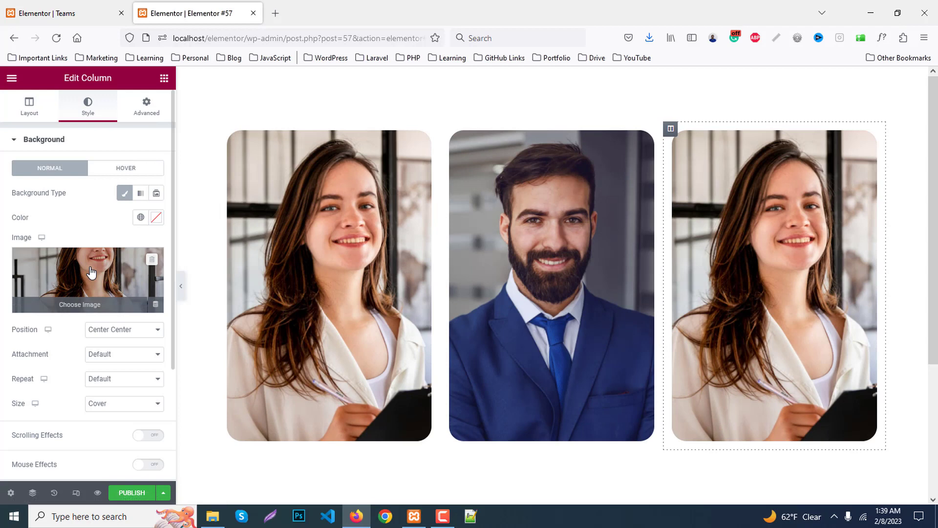
click(91, 273)
click(343, 231)
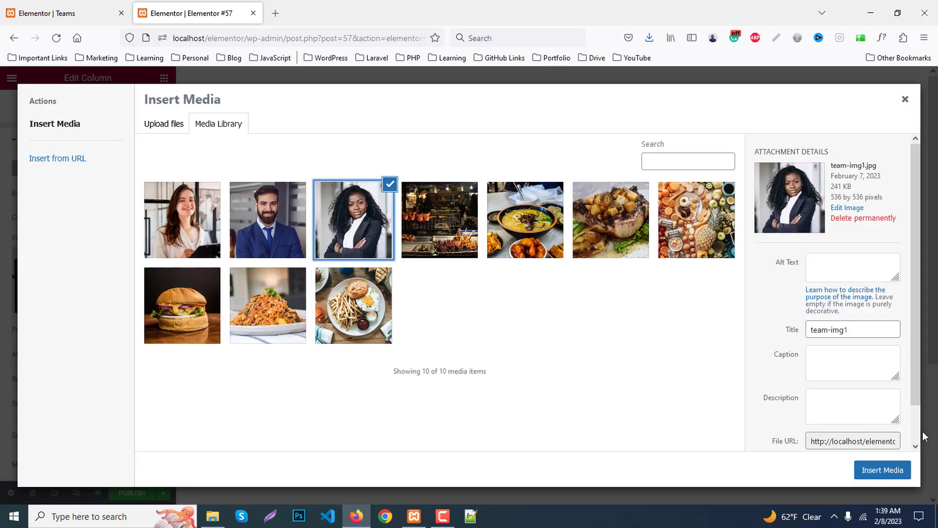
click(883, 470)
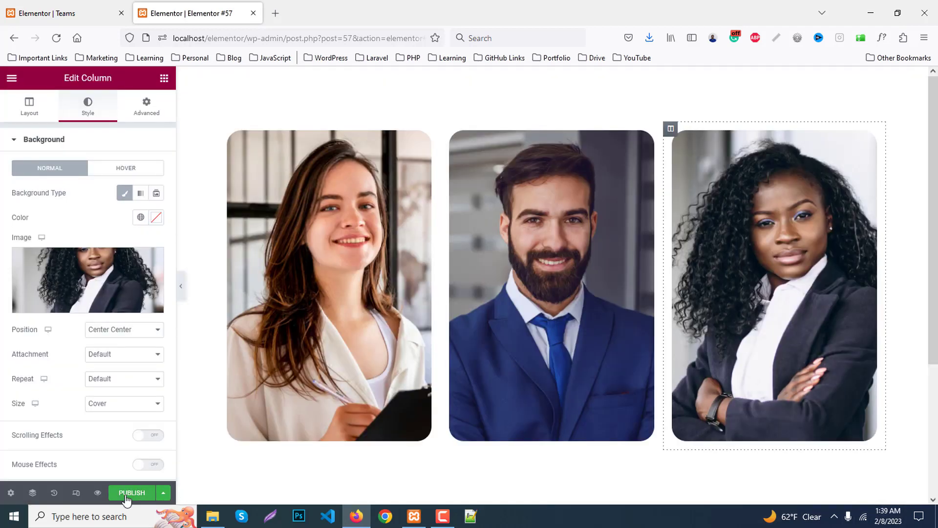
Publish the page and hide the editor panel to preview the three team cards full-width.
click(133, 494)
click(178, 286)
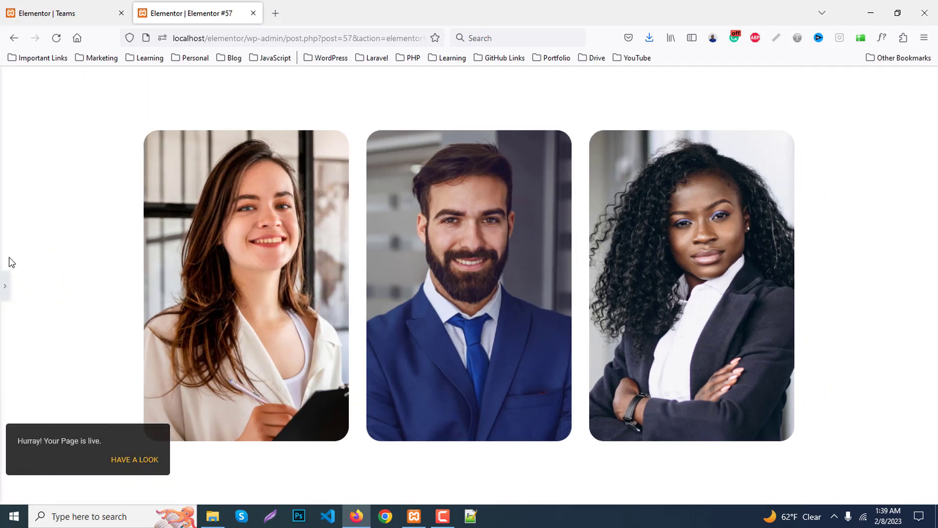